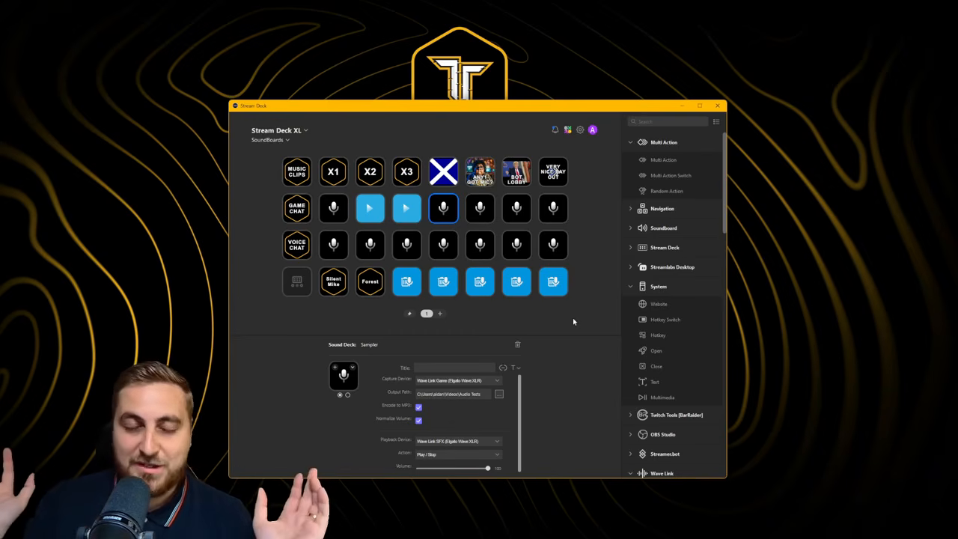
# Add page 2 with a Sampler on the top-left key and Clear Sampler on the third-row first key
pyautogui.click(438, 314)
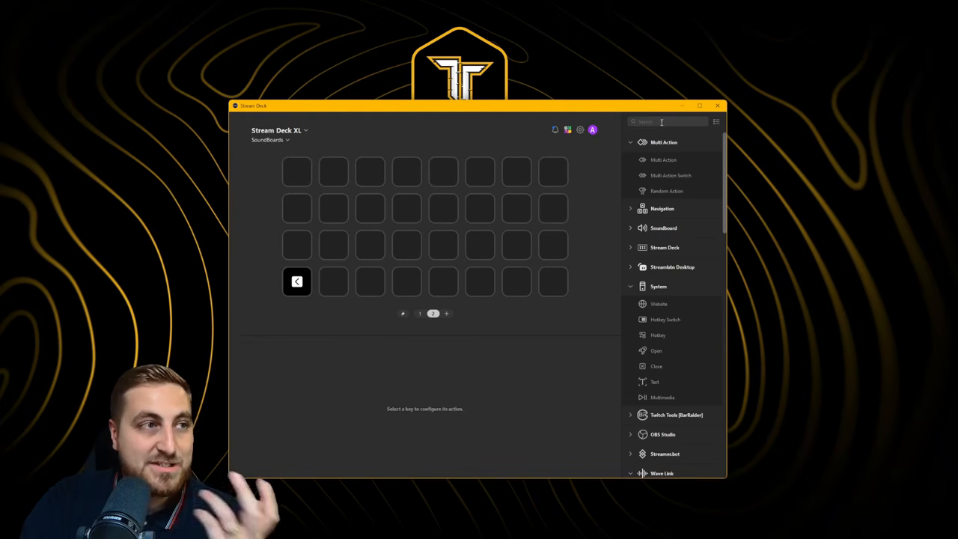
pyautogui.write('sound')
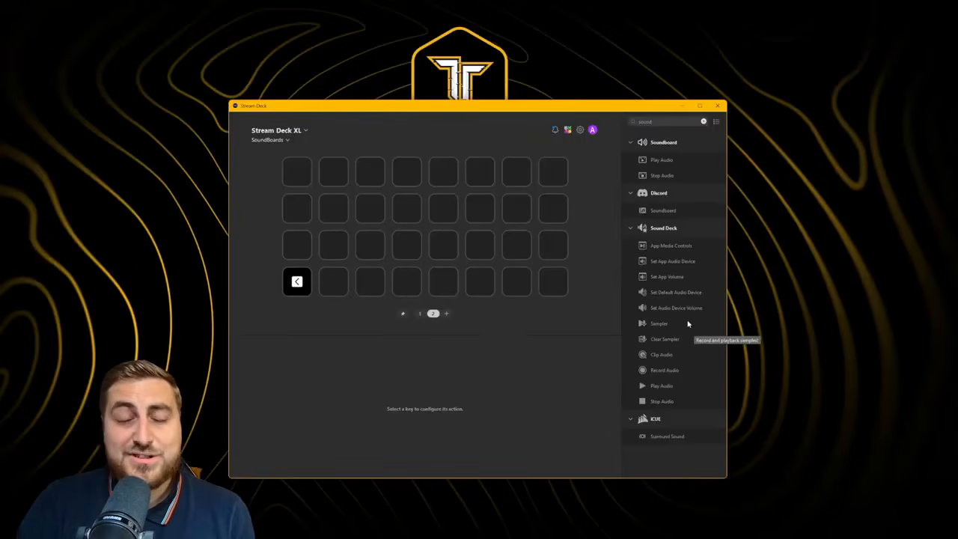
pyautogui.moveTo(668, 324); pyautogui.dragTo(297, 172)
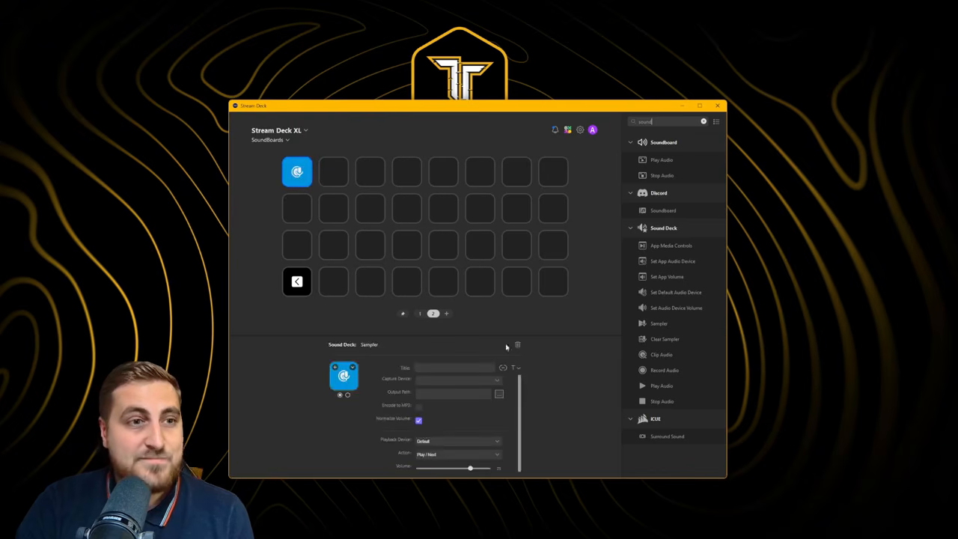
pyautogui.moveTo(672, 340); pyautogui.dragTo(297, 245)
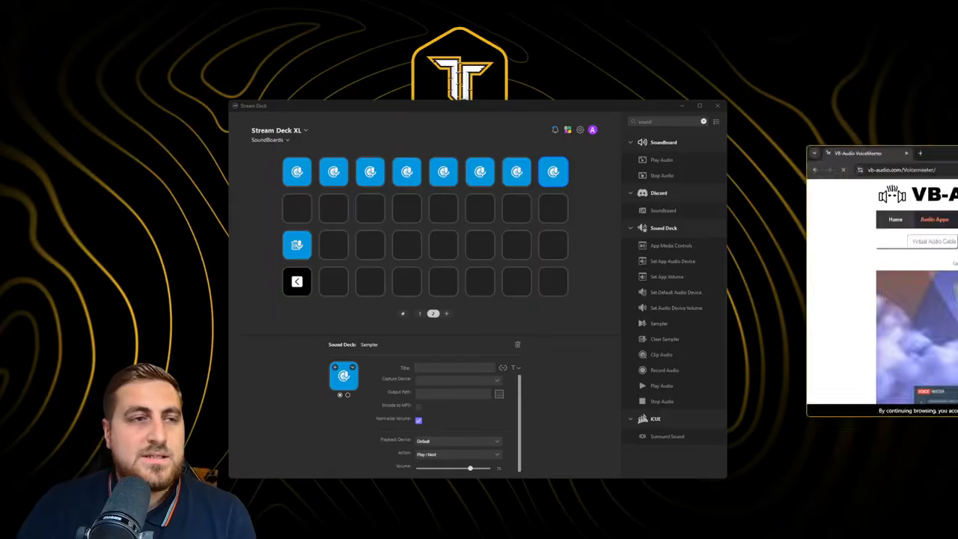
# Look over the Voicemeeter Banana and Voicemeeter Potato pages on the VB-Audio site
pyautogui.moveTo(935, 154); pyautogui.dragTo(416, 165)
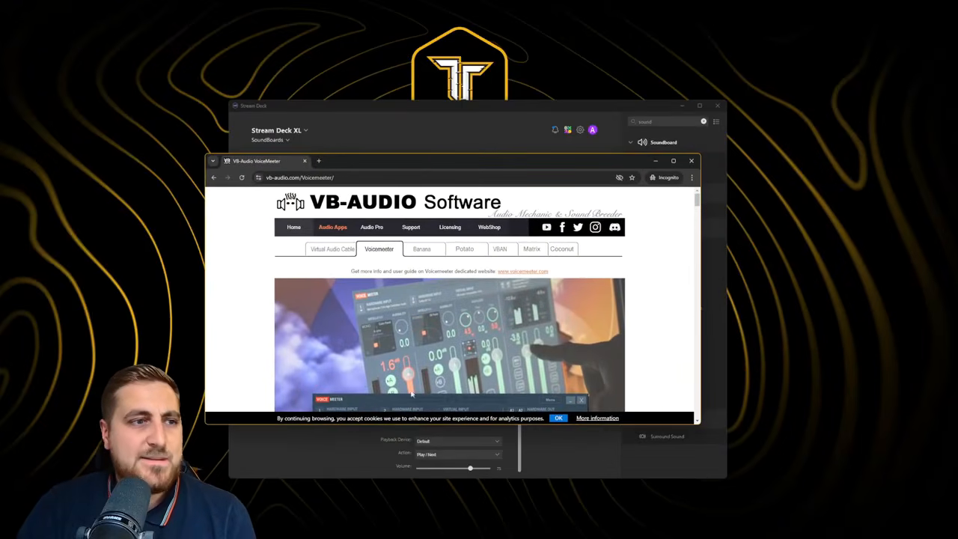
pyautogui.scroll(-1, 337, 296)
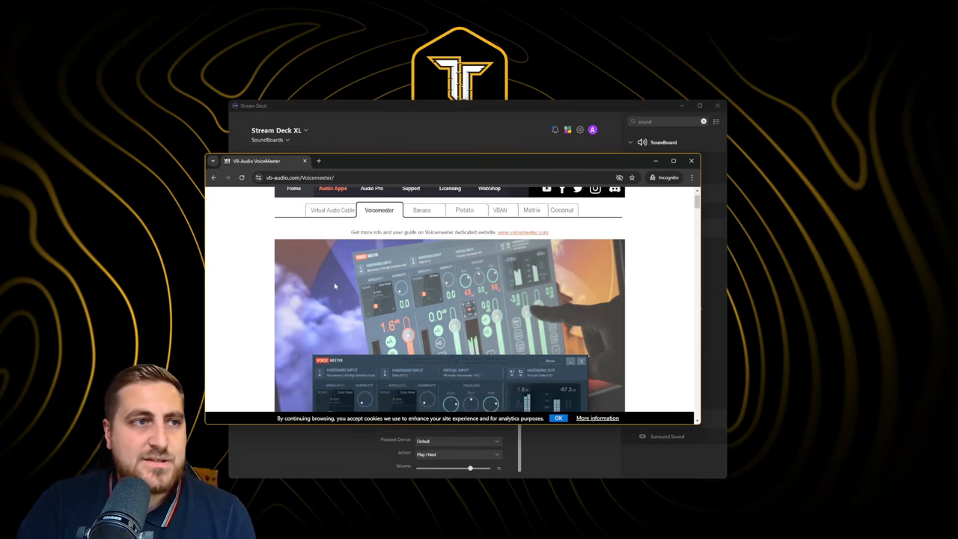
pyautogui.click(423, 210)
pyautogui.scroll(-3, 459, 298)
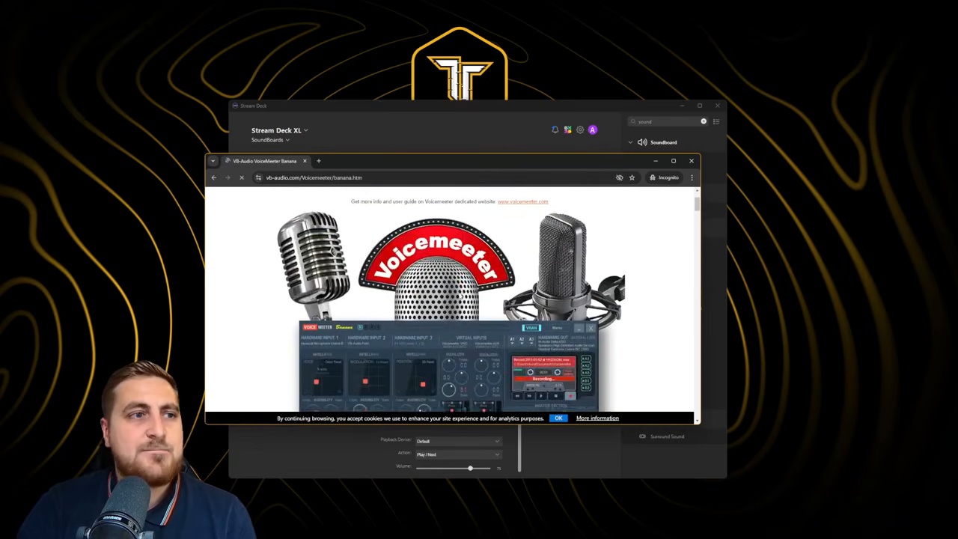
pyautogui.scroll(5, 459, 297)
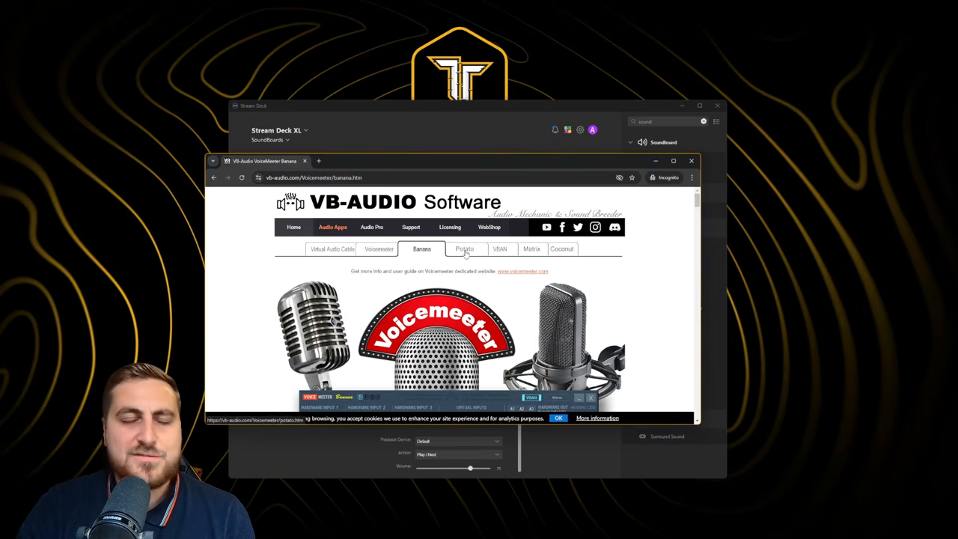
pyautogui.click(464, 250)
pyautogui.scroll(-3, 467, 257)
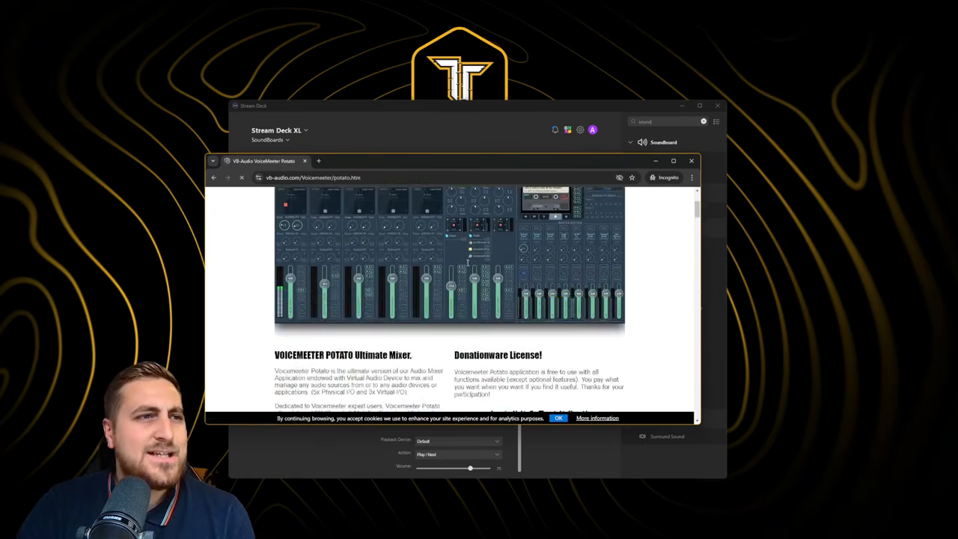
pyautogui.scroll(3, 467, 257)
# Download VoicemeeterSetup_v1113.zip from the standard Voicemeeter page and open it
pyautogui.click(374, 250)
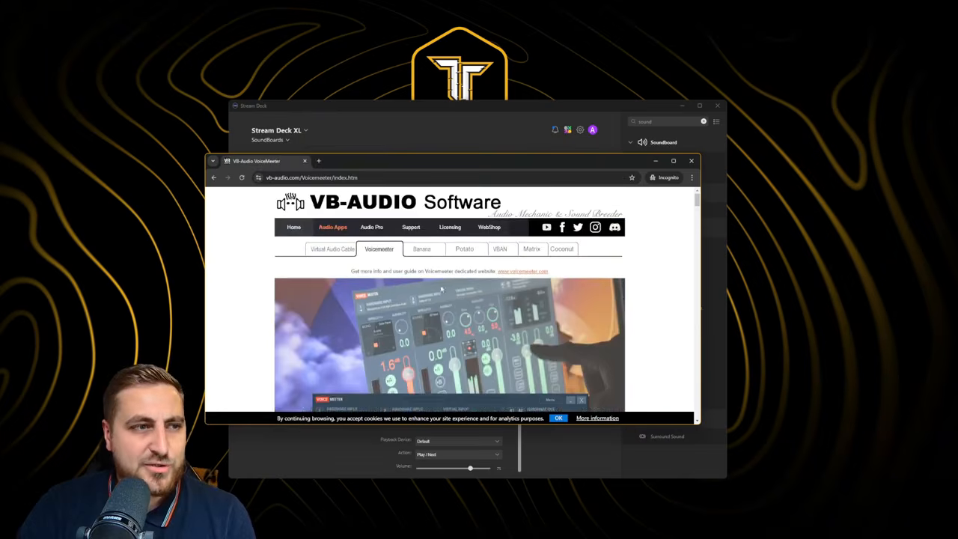
pyautogui.scroll(-3, 335, 226)
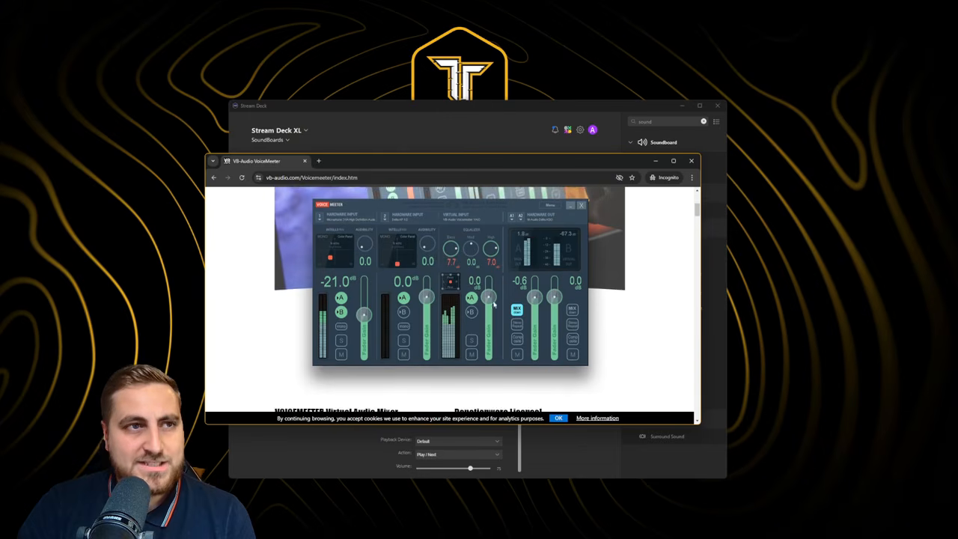
pyautogui.scroll(-2, 471, 279)
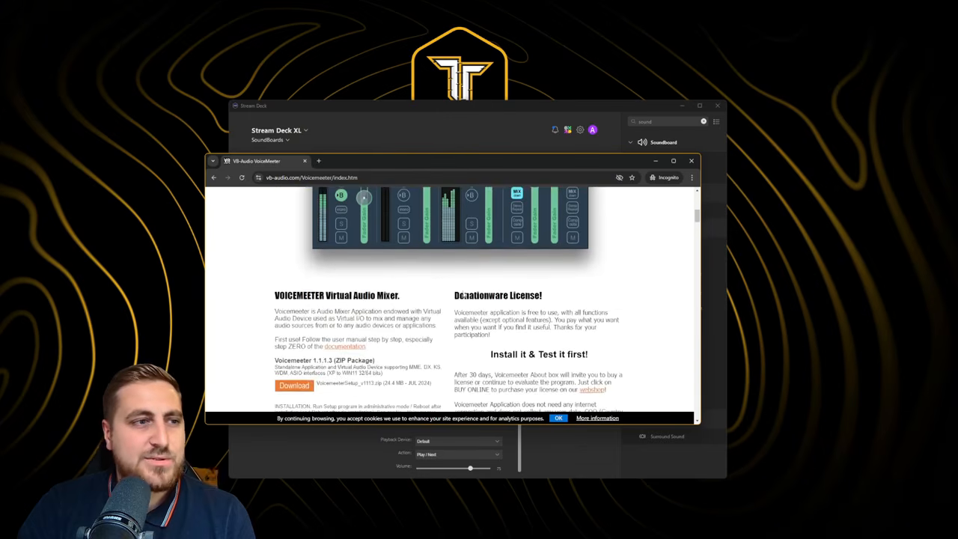
pyautogui.click(302, 392)
pyautogui.press('Return')
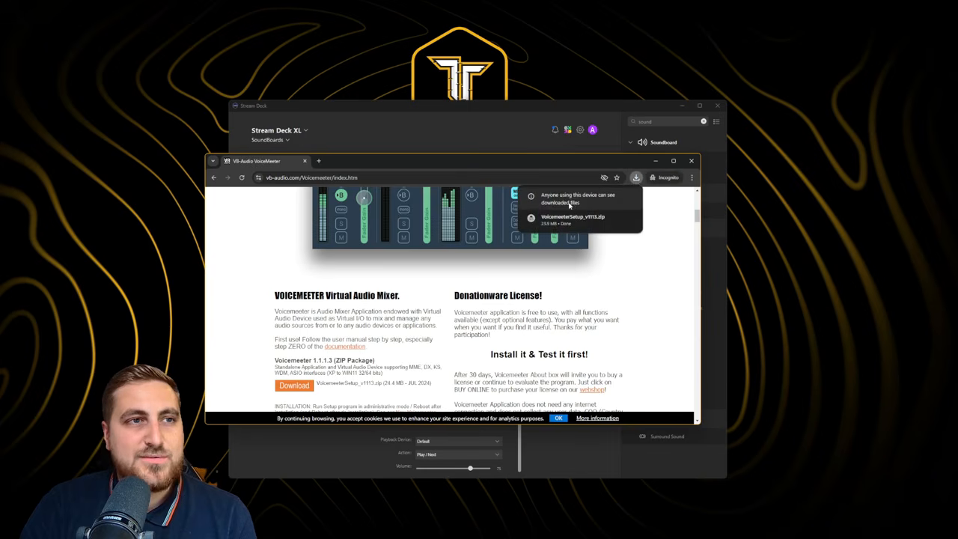
pyautogui.click(573, 217)
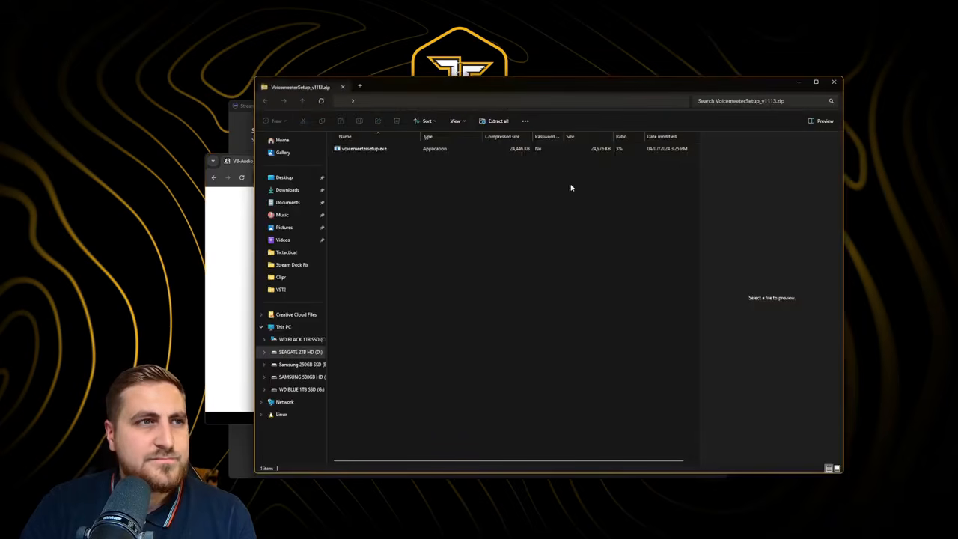
# Run voicemeetersetup.exe from the downloaded zip to install Voicemeeter
pyautogui.doubleClick(367, 148)
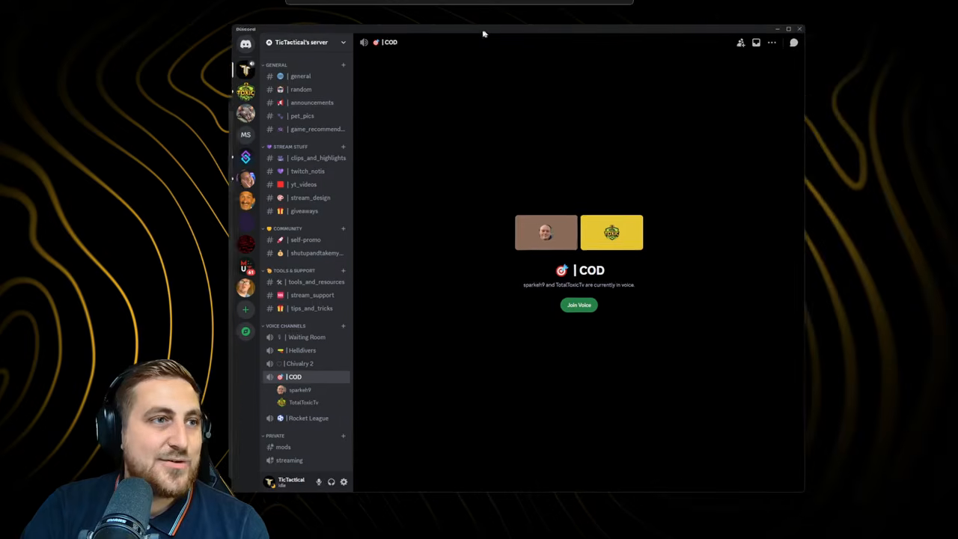
# Join the COD voice channel, switch the call to full screen, and watch the shared stream
pyautogui.click(551, 308)
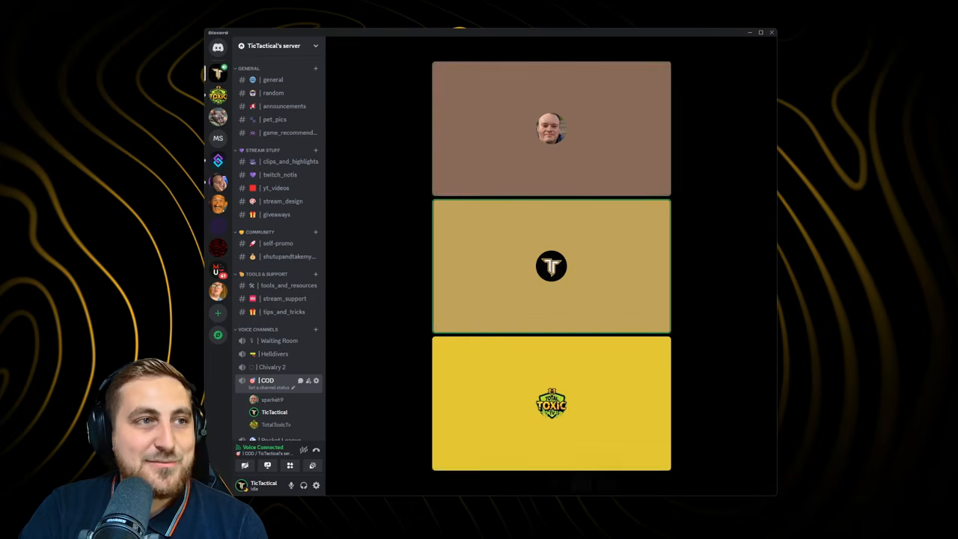
pyautogui.moveTo(594, 36); pyautogui.dragTo(559, 36)
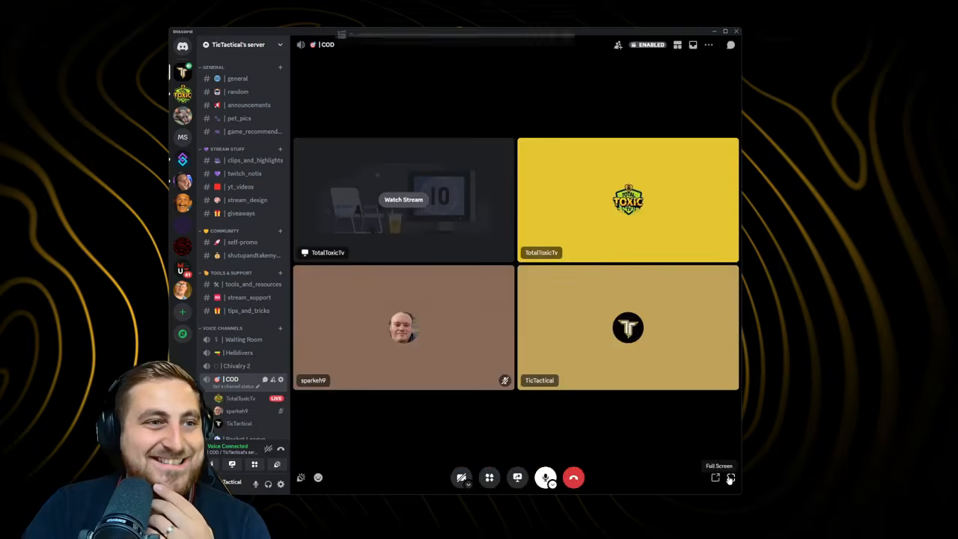
pyautogui.click(730, 477)
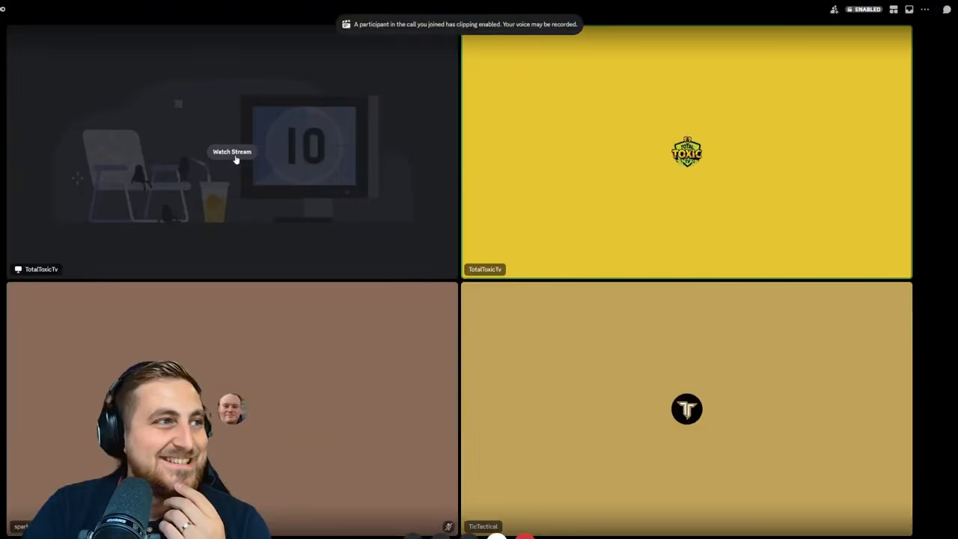
pyautogui.click(234, 153)
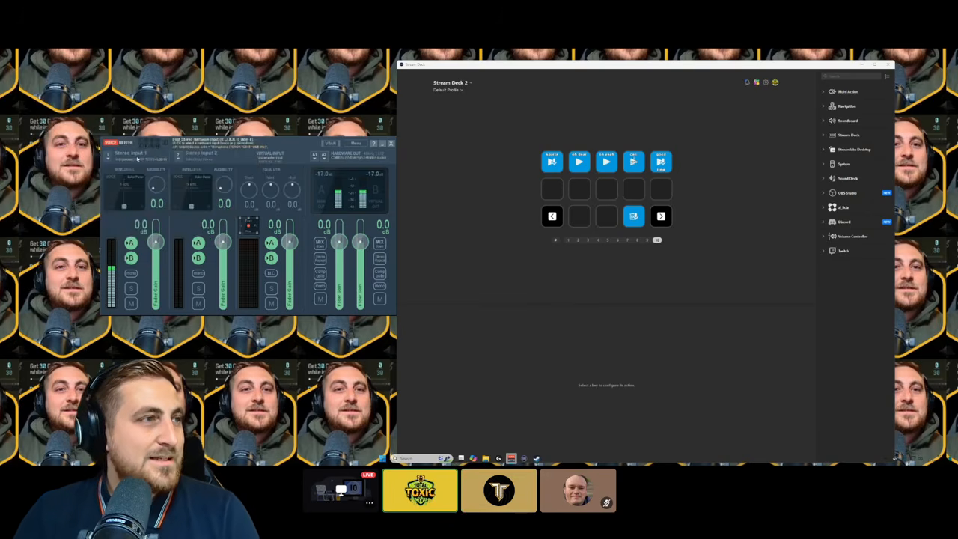
# Set Stereo Input 1 to Microphone (TONOR TC310+ USB Mic) instead of the NVIDIA Broadcast mic
pyautogui.click(131, 158)
pyautogui.click(241, 183)
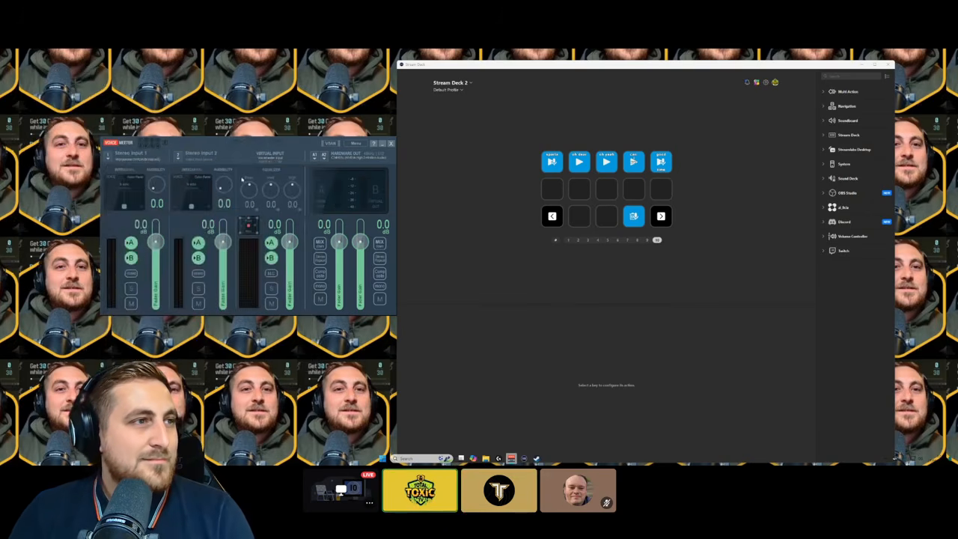
pyautogui.click(150, 159)
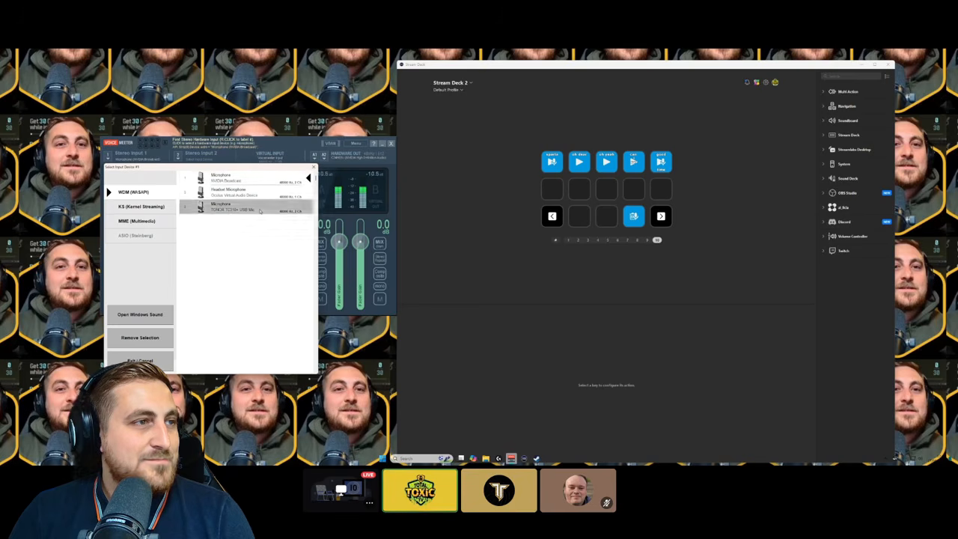
pyautogui.click(260, 210)
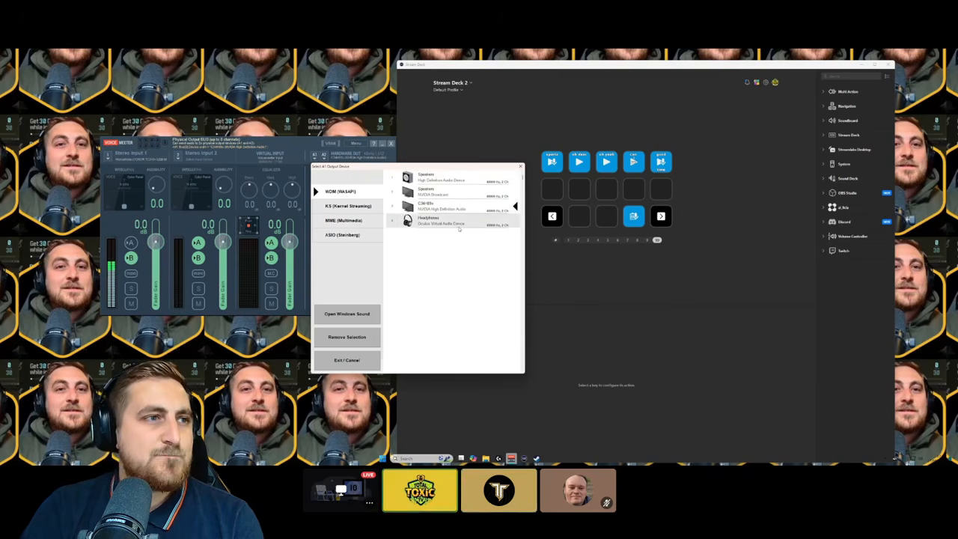
pyautogui.click(457, 209)
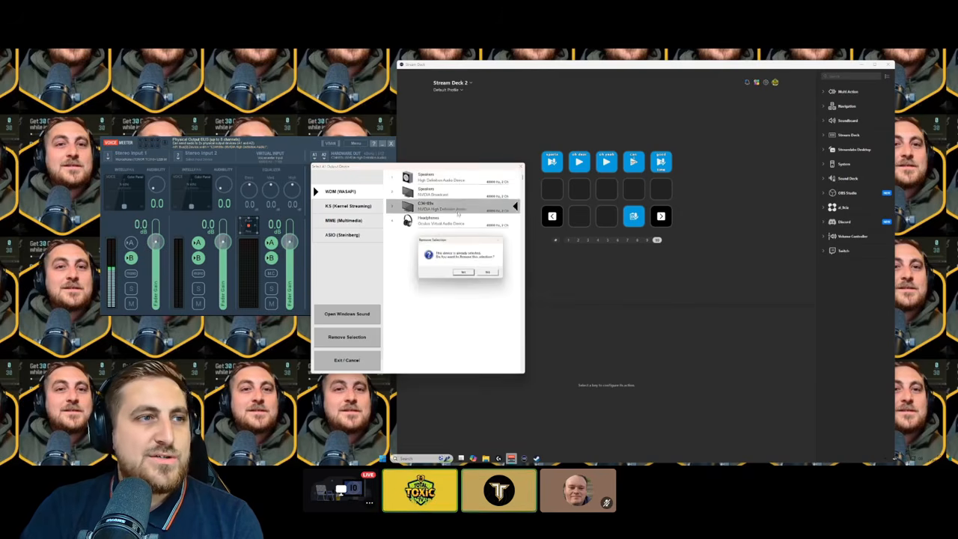
pyautogui.click(488, 272)
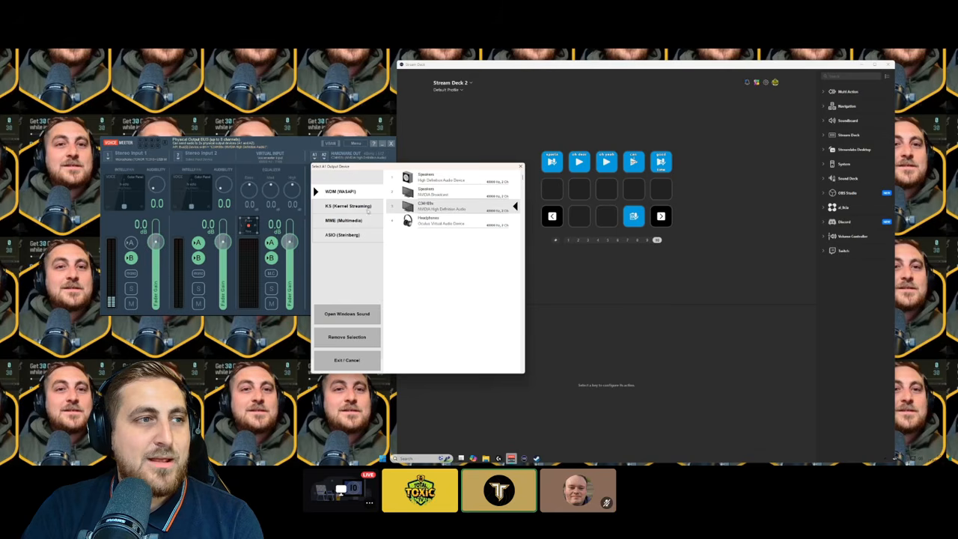
pyautogui.click(349, 220)
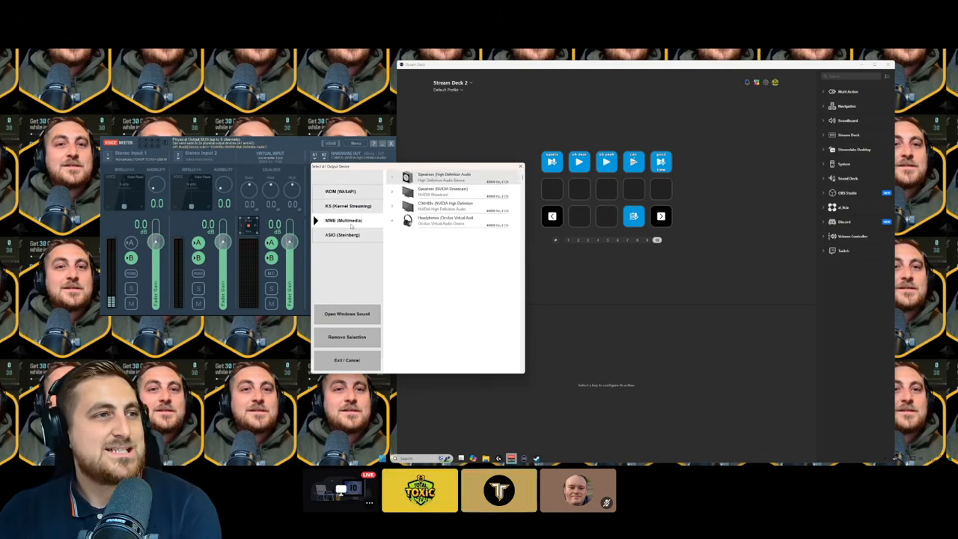
pyautogui.click(458, 210)
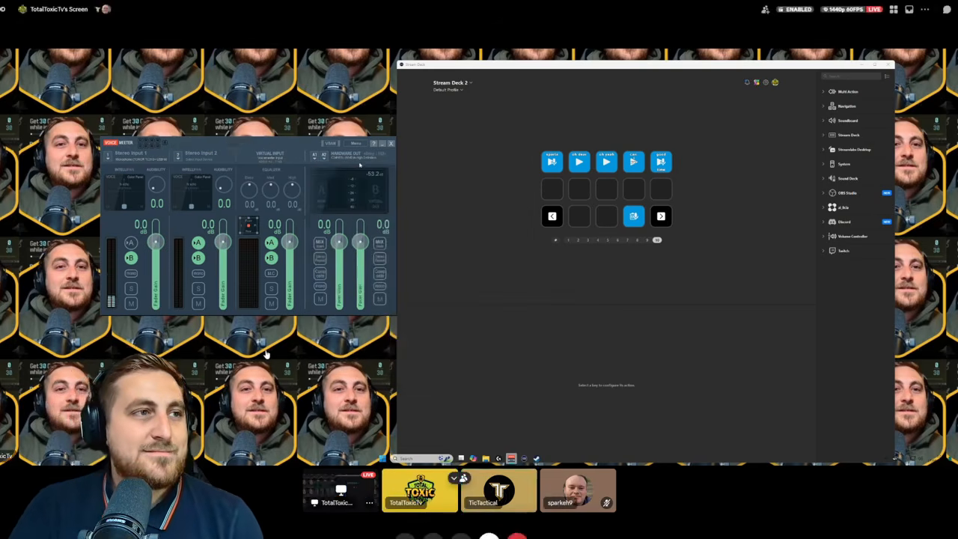
pyautogui.click(359, 165)
pyautogui.click(385, 183)
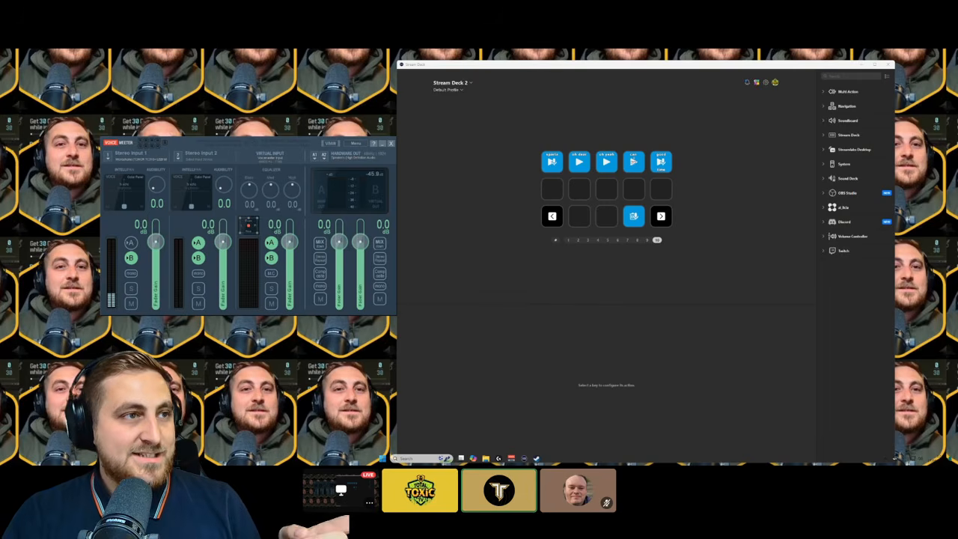
pyautogui.click(341, 165)
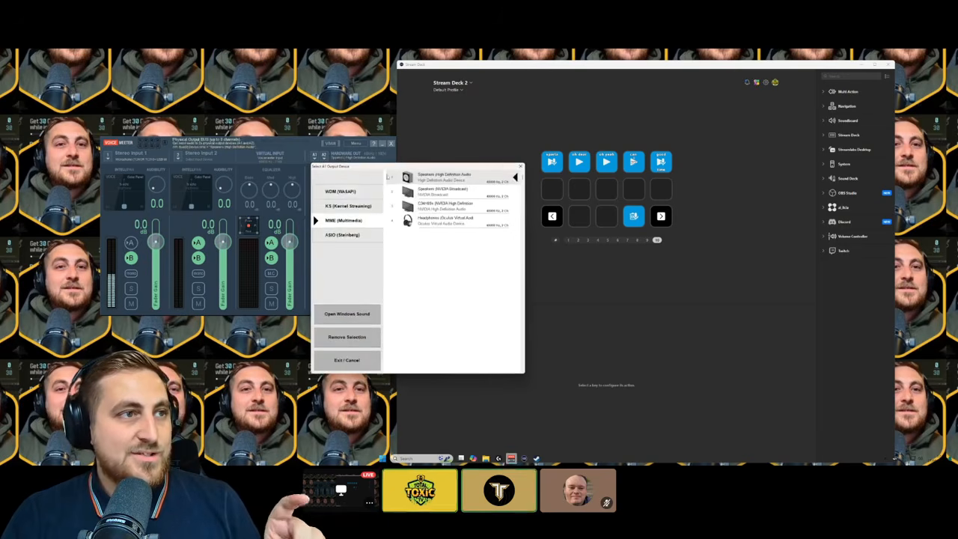
pyautogui.click(340, 191)
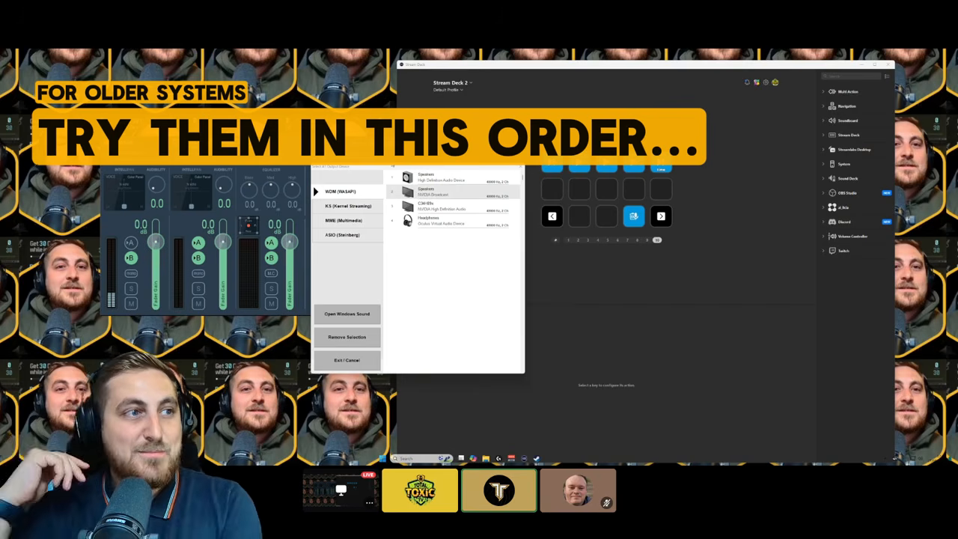
pyautogui.click(349, 221)
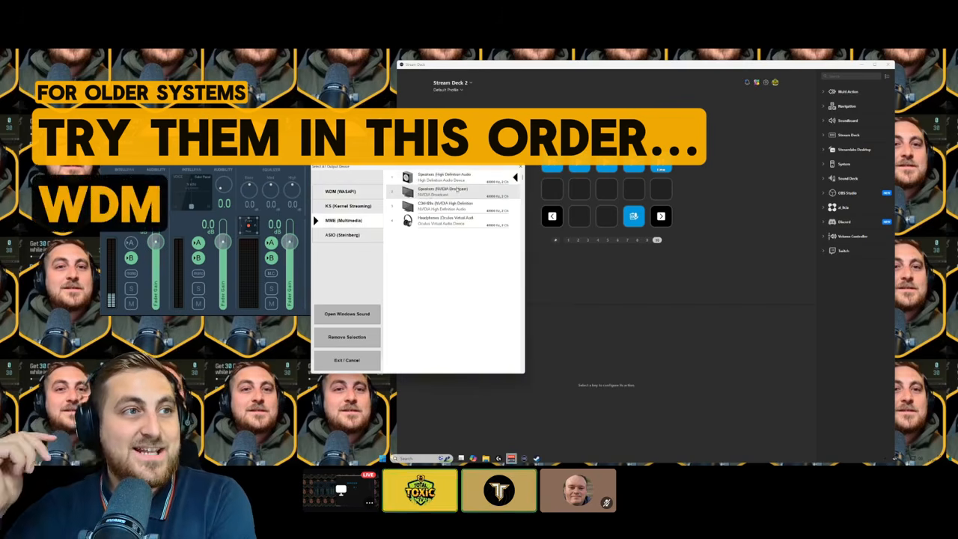
pyautogui.click(458, 179)
pyautogui.click(487, 271)
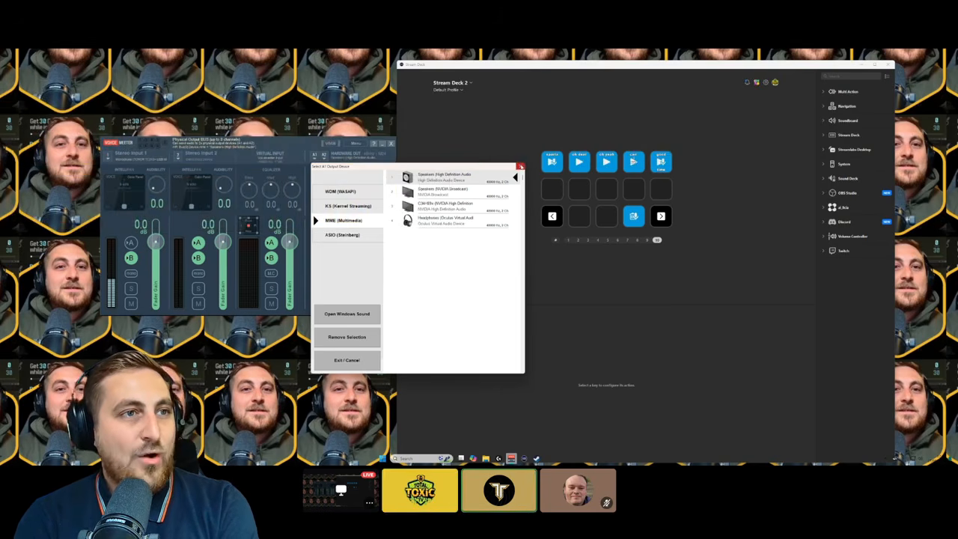
pyautogui.click(521, 167)
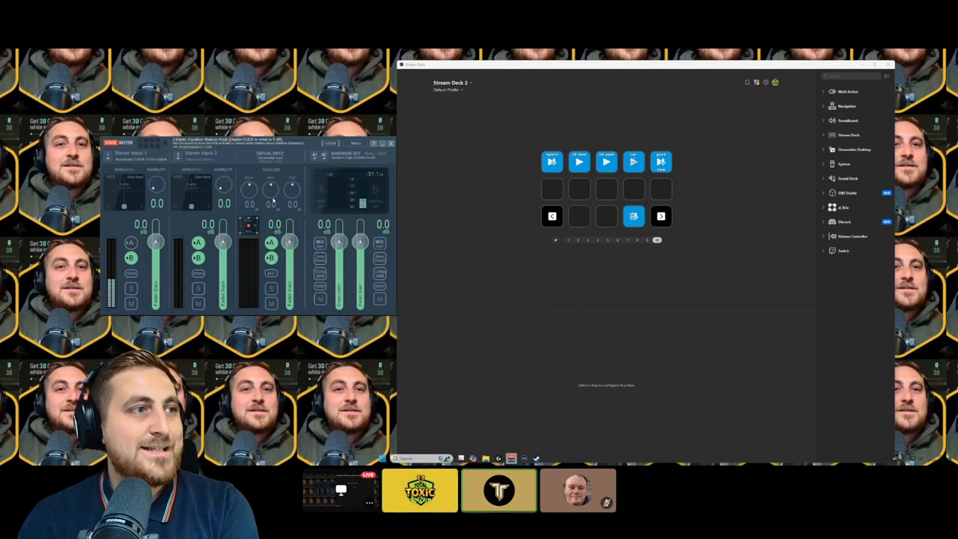
pyautogui.moveTo(289, 150); pyautogui.dragTo(285, 151)
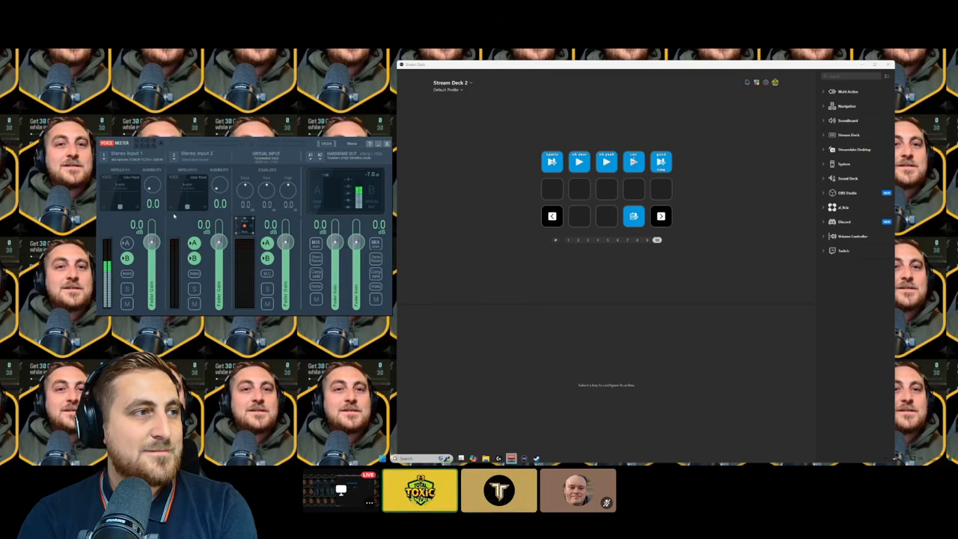
# Place a Sound Deck Sampler on the first empty key with Default capture device, then browse for its output path
pyautogui.click(847, 178)
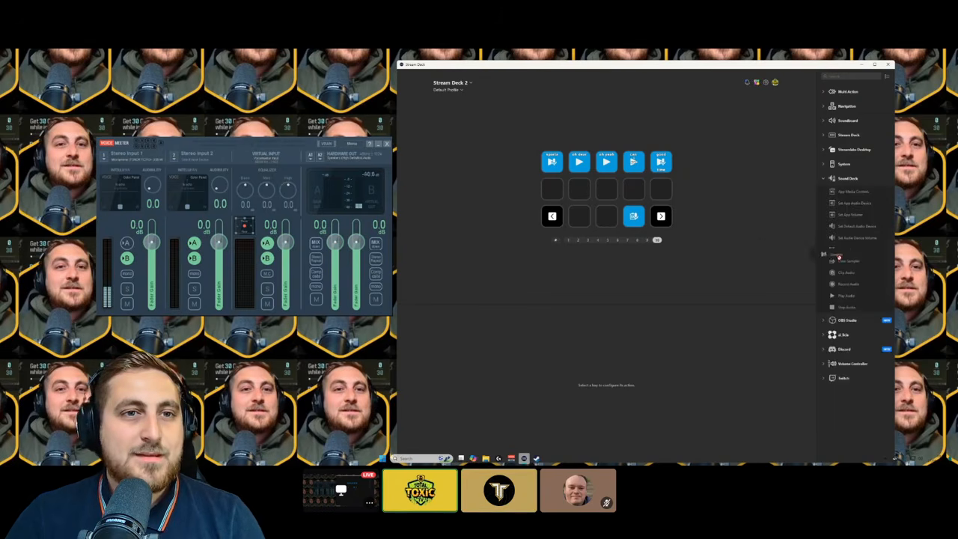
pyautogui.moveTo(838, 257); pyautogui.dragTo(552, 190)
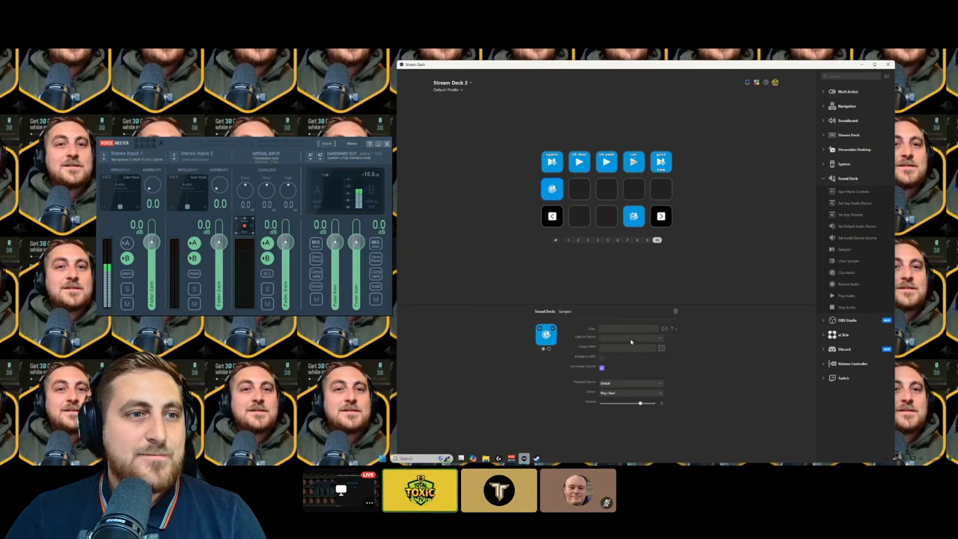
pyautogui.click(633, 339)
pyautogui.click(635, 349)
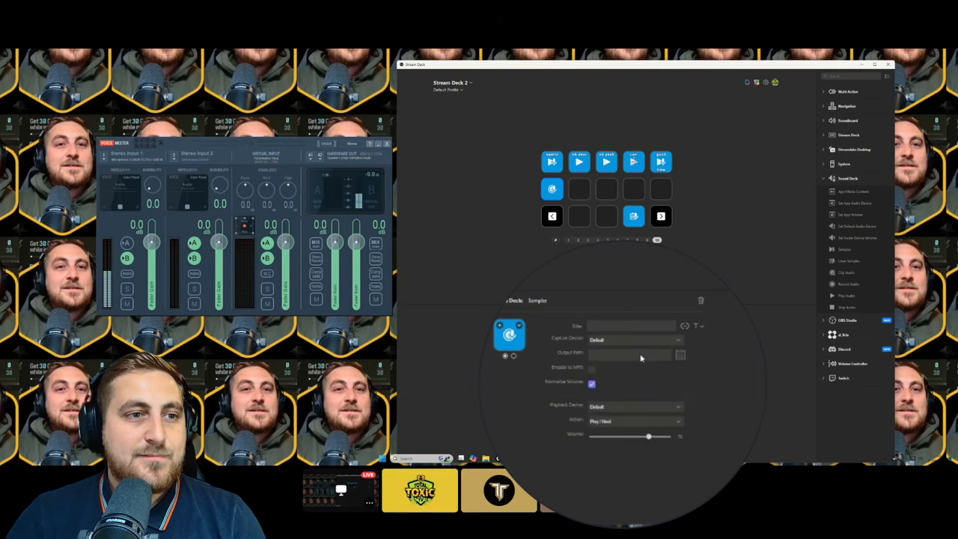
pyautogui.click(679, 357)
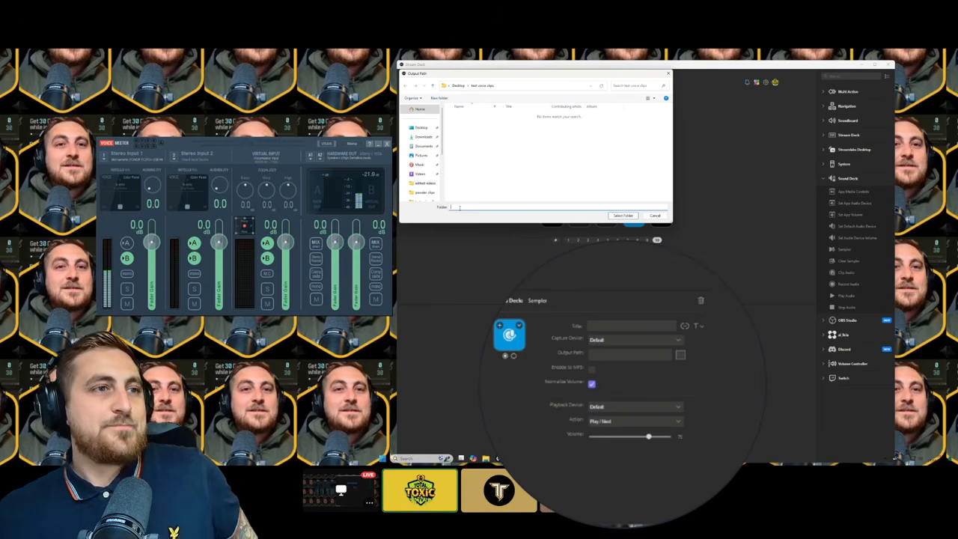
# Set the Sampler's output path to the Desktop 'test voice clips' folder
pyautogui.click(423, 128)
pyautogui.scroll(-1, 479, 157)
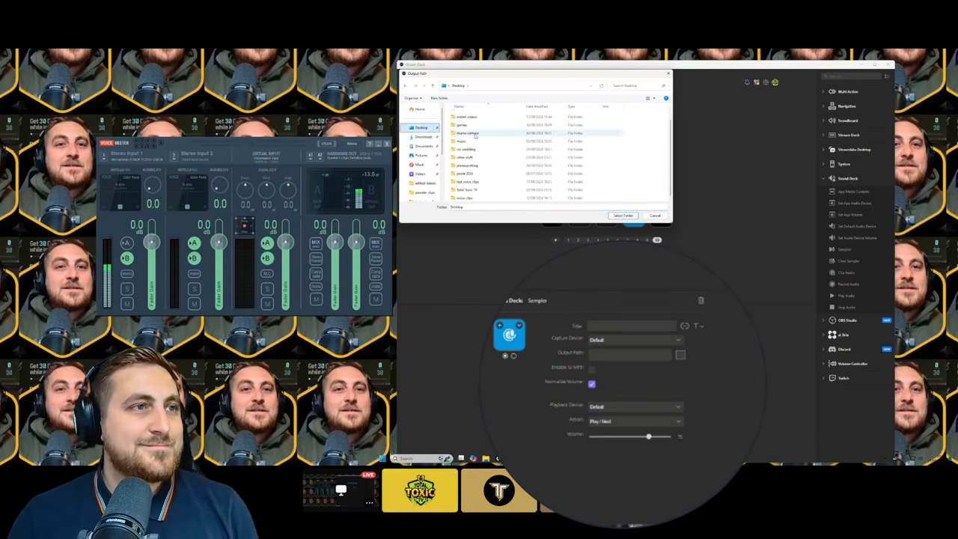
pyautogui.click(477, 182)
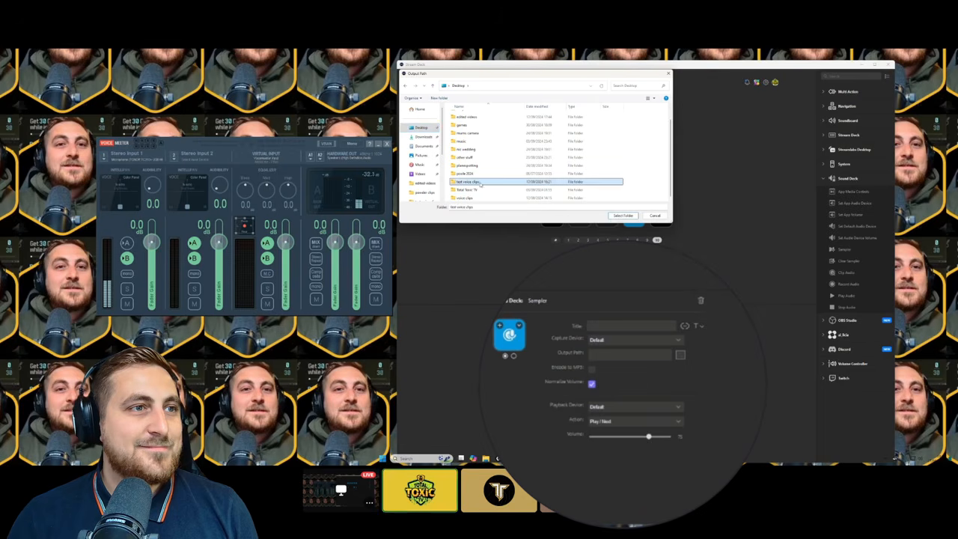
pyautogui.click(622, 215)
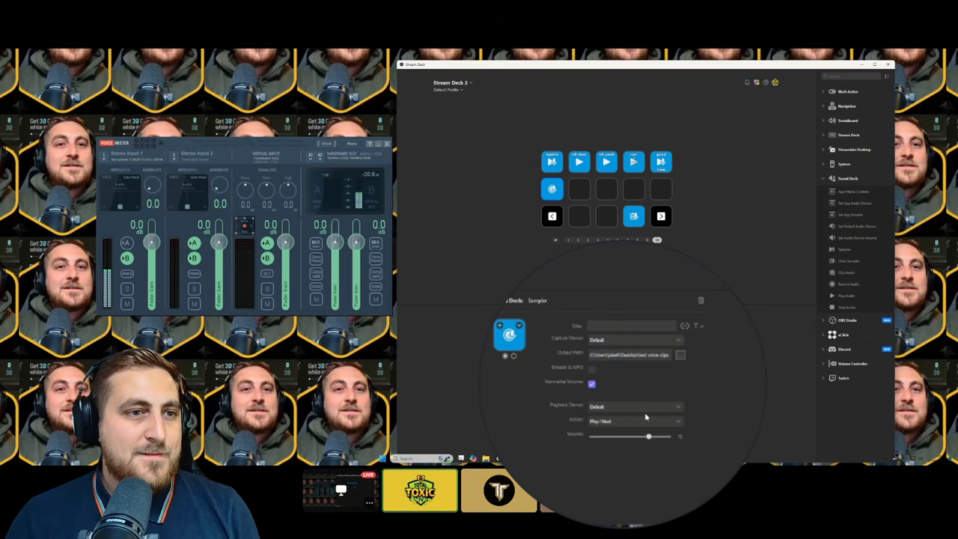
# Set the Sampler's playback device to Voicemeeter Input and its action to Play / Stop
pyautogui.click(648, 410)
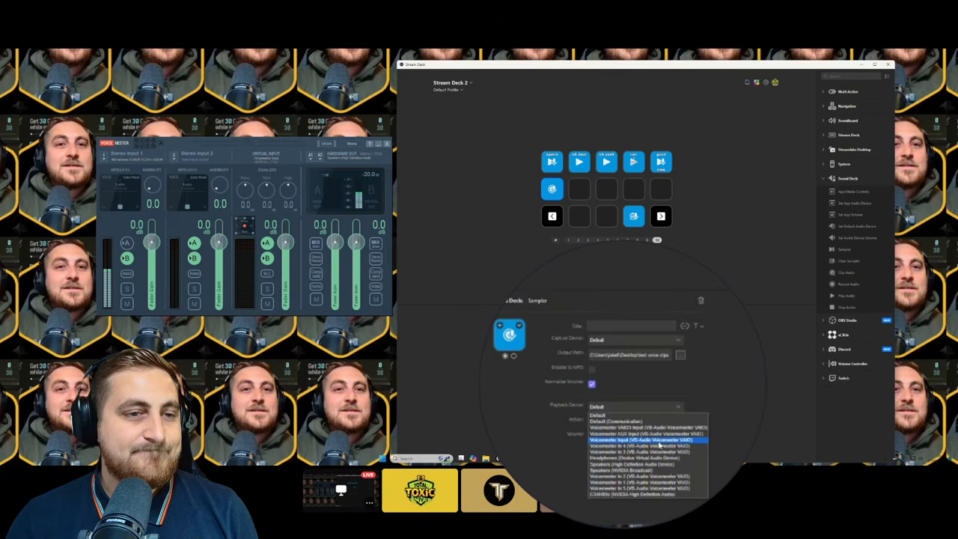
pyautogui.click(659, 441)
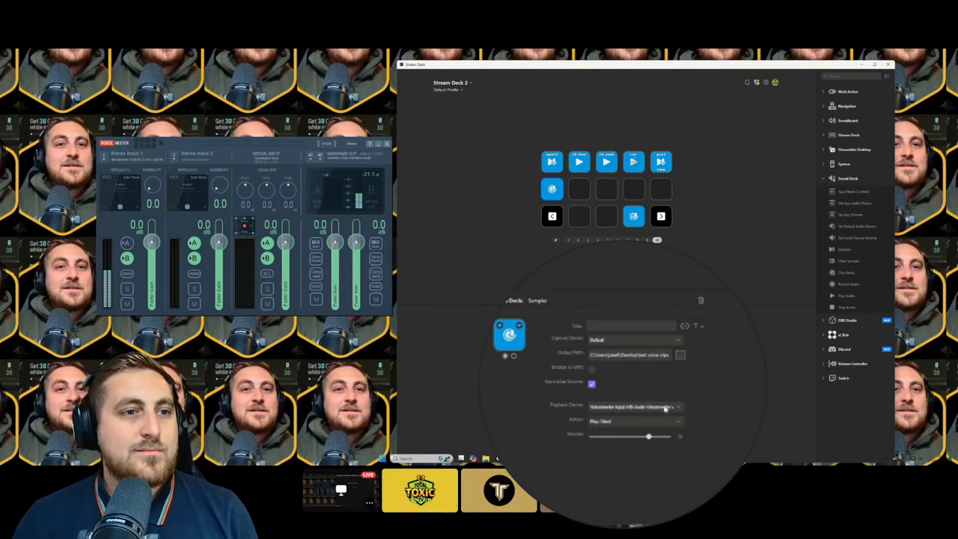
pyautogui.click(642, 424)
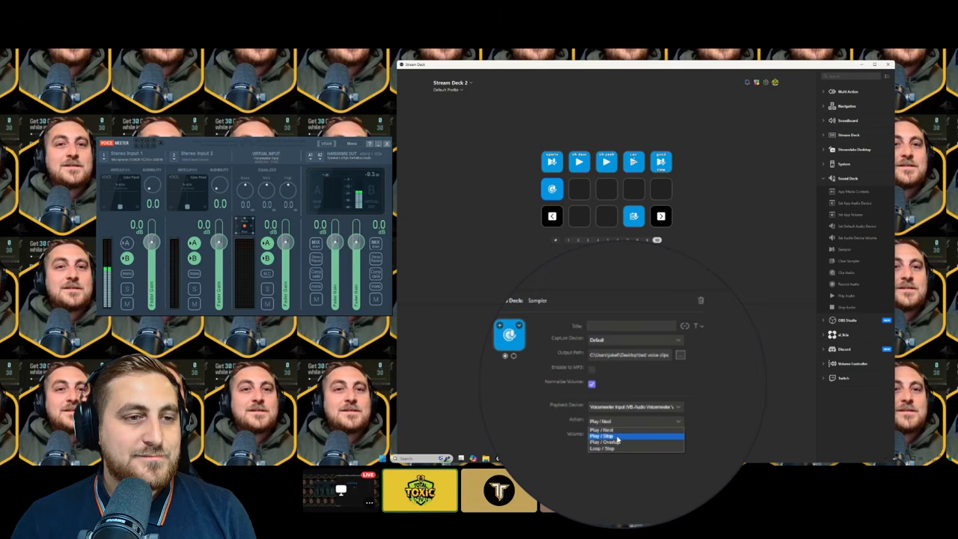
pyautogui.click(617, 437)
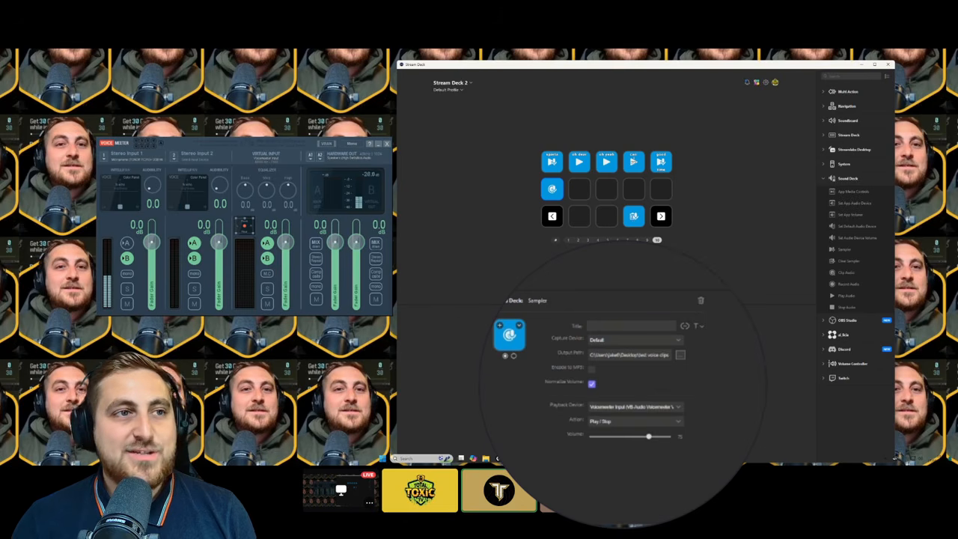
pyautogui.click(634, 422)
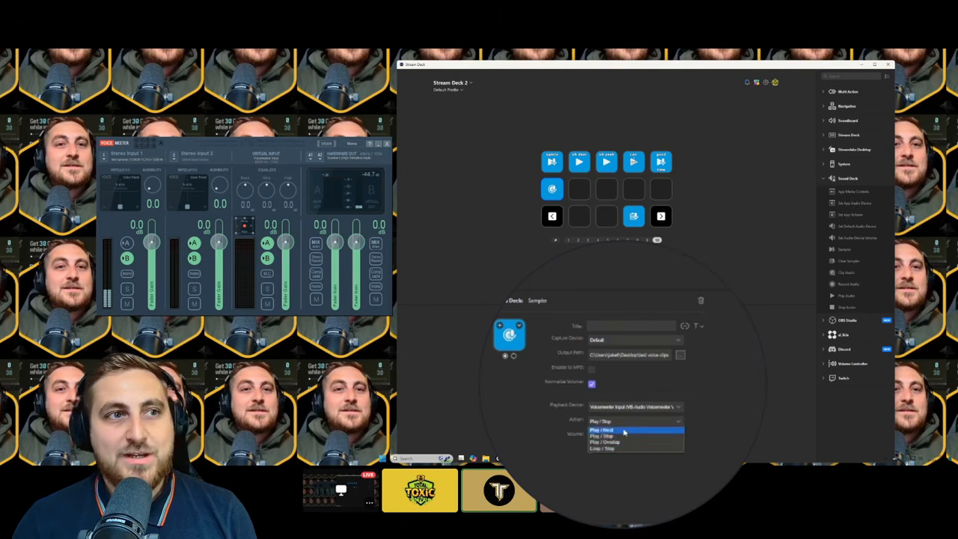
pyautogui.click(627, 429)
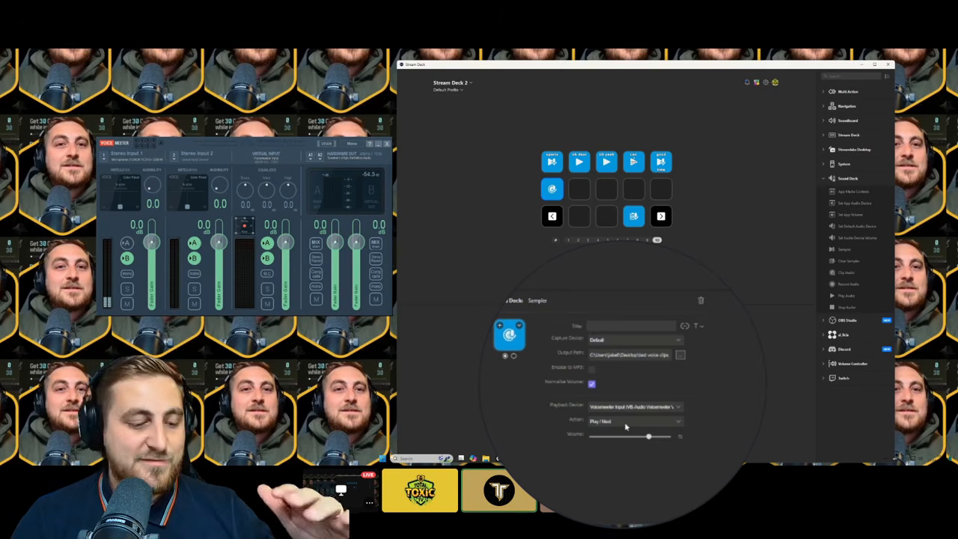
pyautogui.click(626, 424)
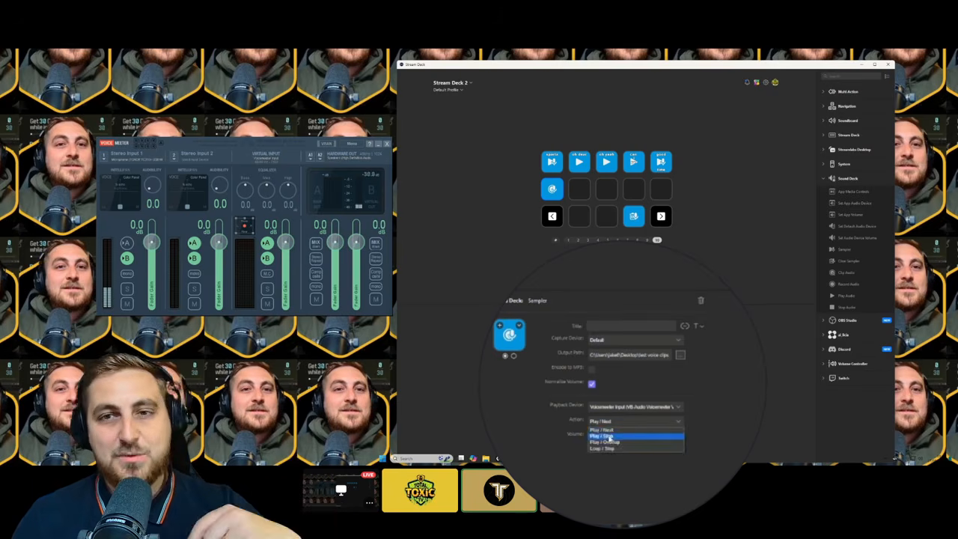
pyautogui.click(612, 437)
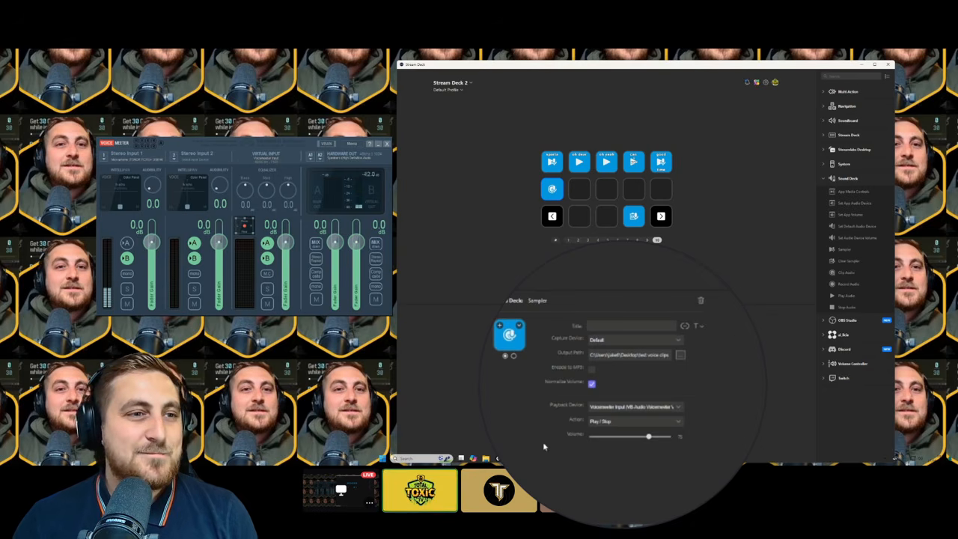
# Launch the browser, go to Twitch, and search for the channel
pyautogui.click(420, 458)
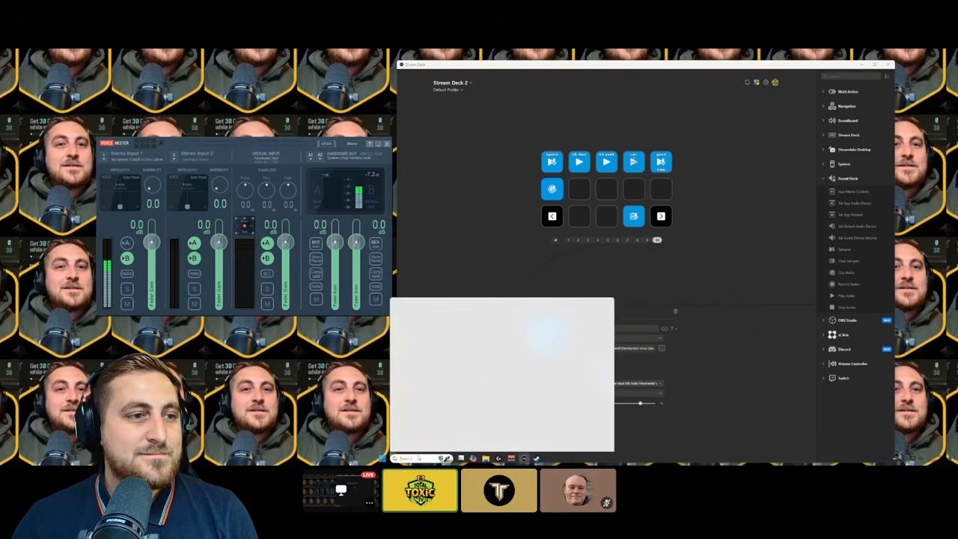
pyautogui.click(428, 421)
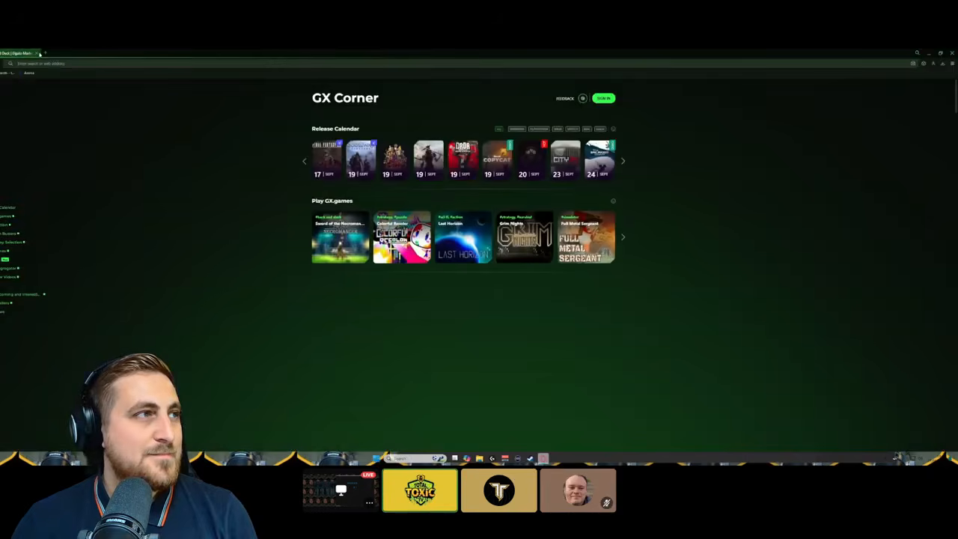
pyautogui.click(31, 54)
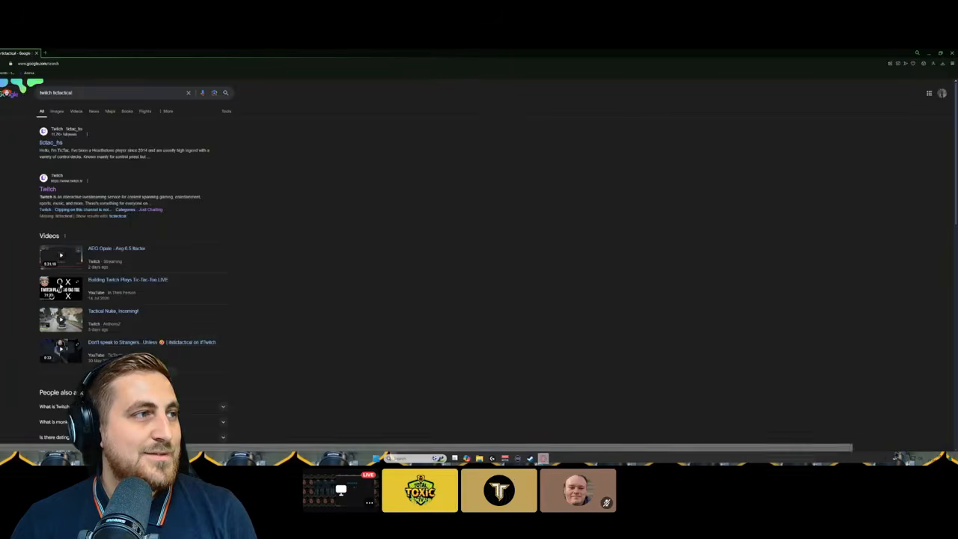
pyautogui.click(48, 189)
pyautogui.click(419, 84)
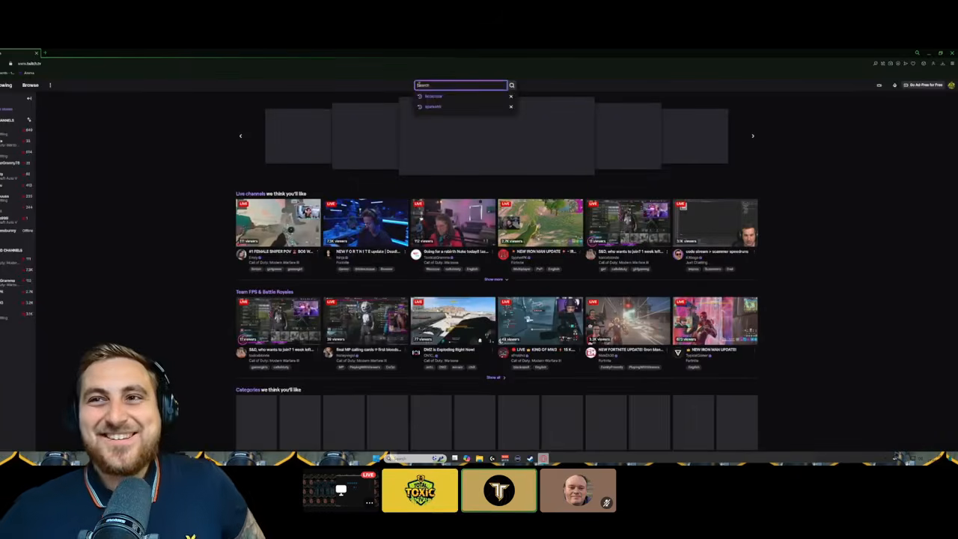
pyautogui.write('t')
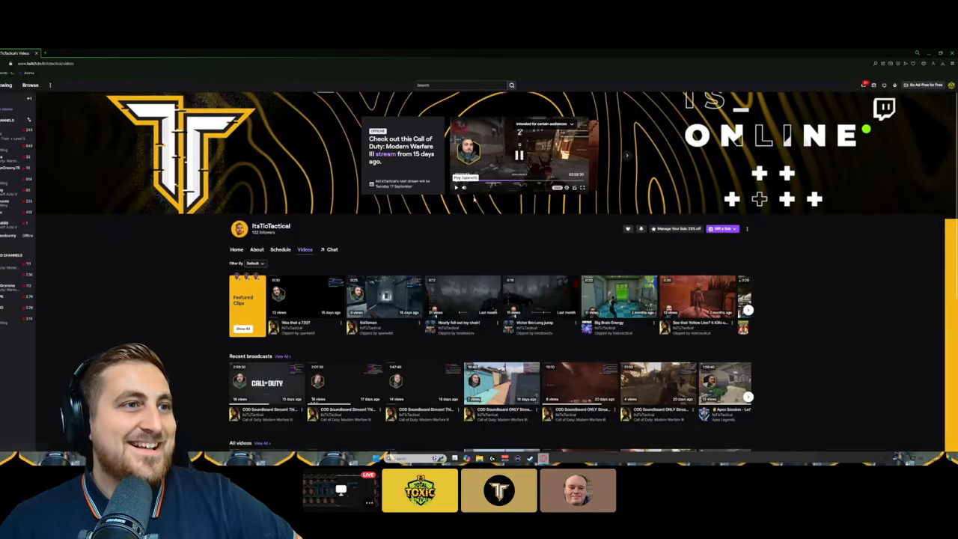
# Play the Chained Together Part 1 highlight from about 3:37
pyautogui.scroll(-3, 473, 198)
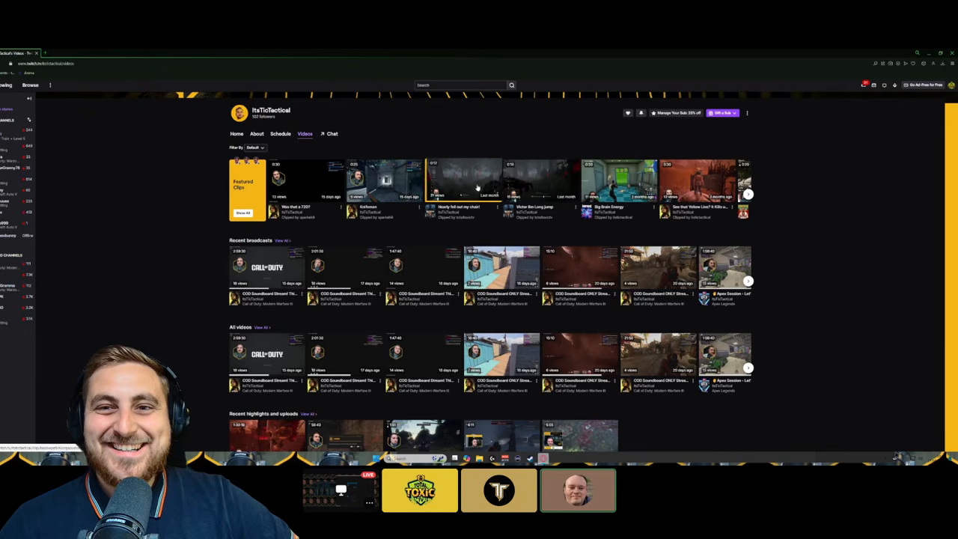
pyautogui.scroll(-2, 502, 237)
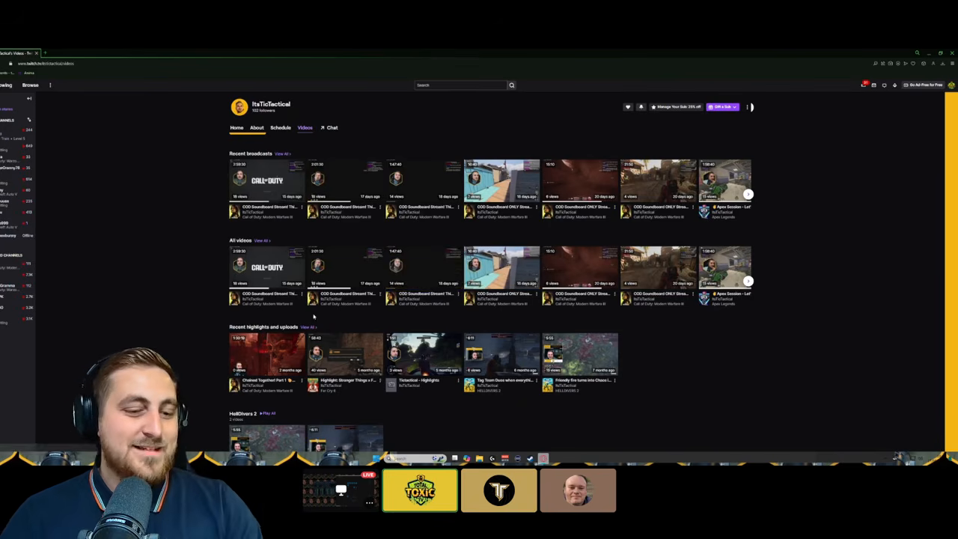
pyautogui.click(279, 355)
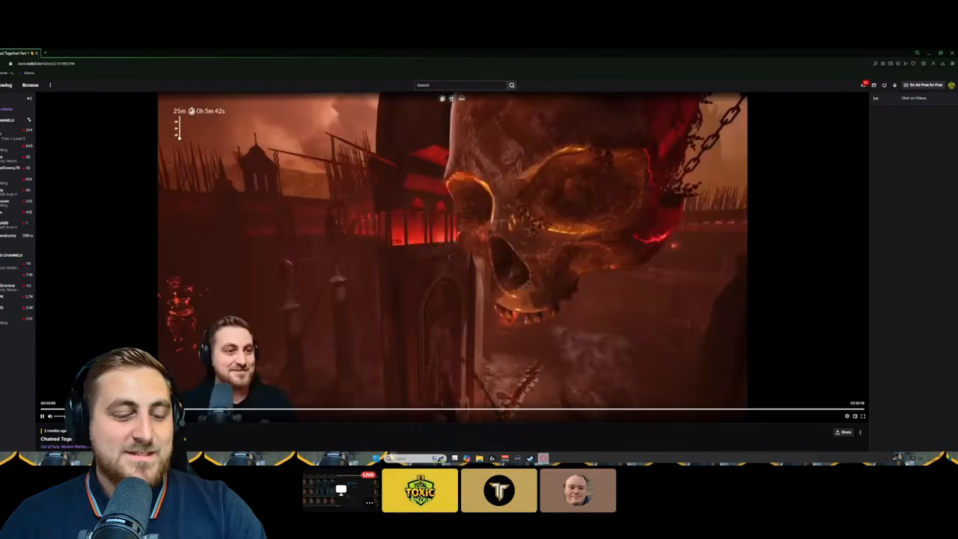
pyautogui.click(74, 410)
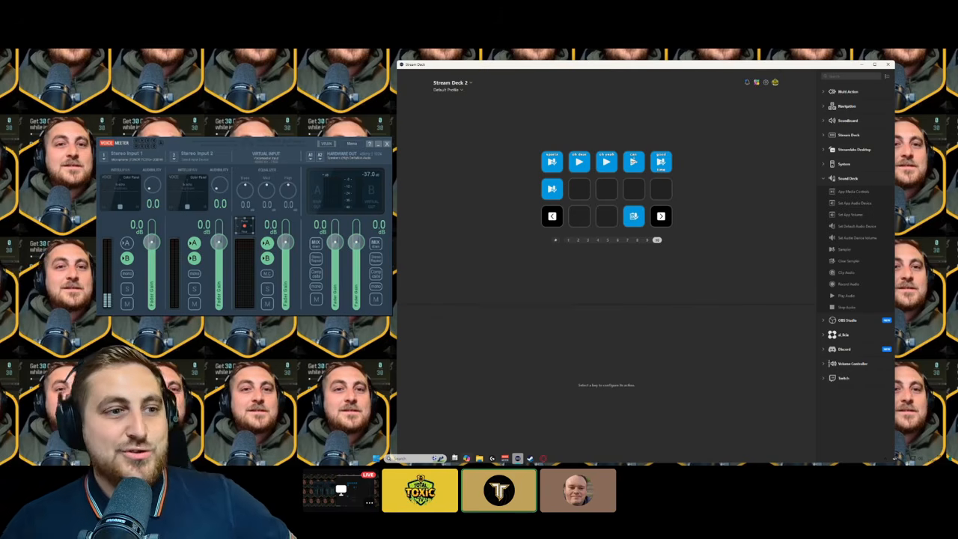
# Open the Steam library and launch Call of Duty
pyautogui.press('super')
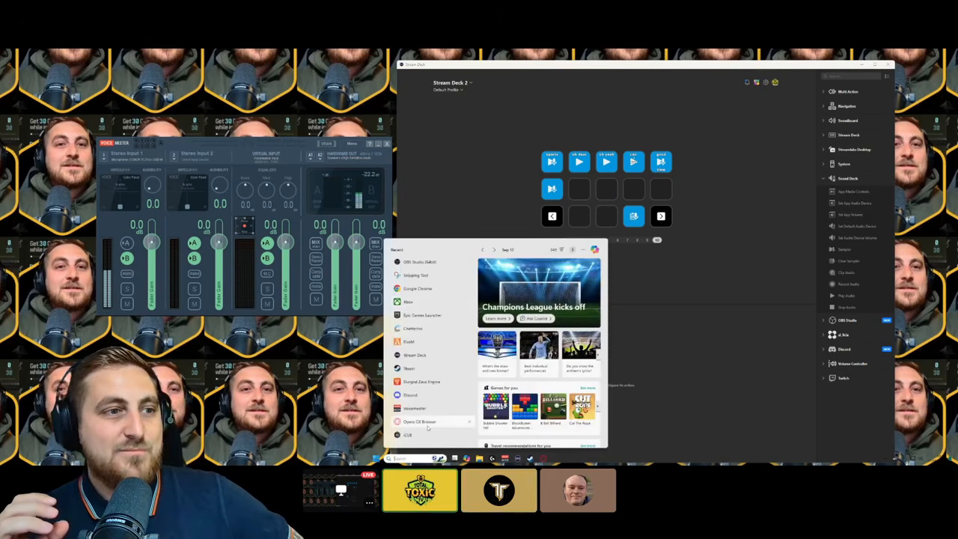
pyautogui.click(531, 458)
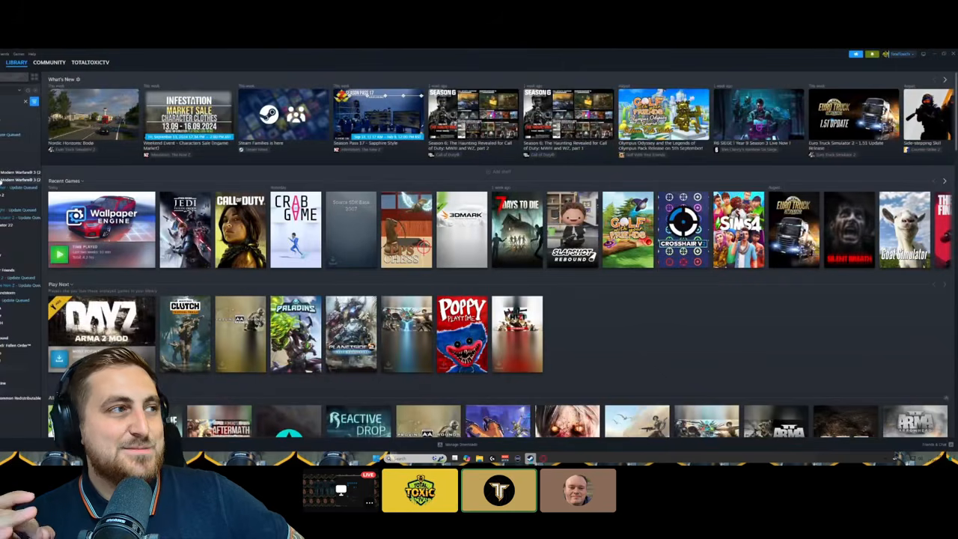
pyautogui.click(1, 168)
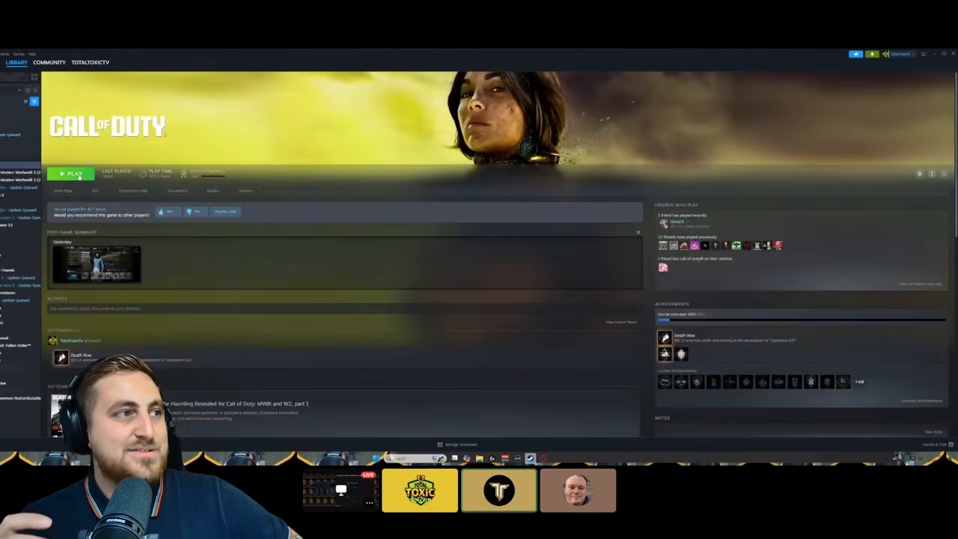
pyautogui.click(75, 174)
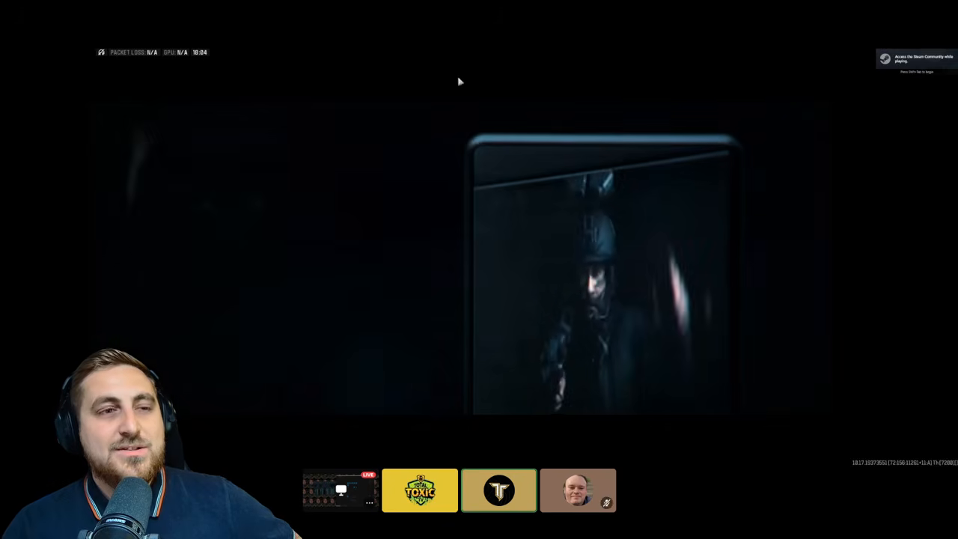
# Skip the Call of Duty intro and Message of the Day, then open the Settings menu
pyautogui.click(451, 197)
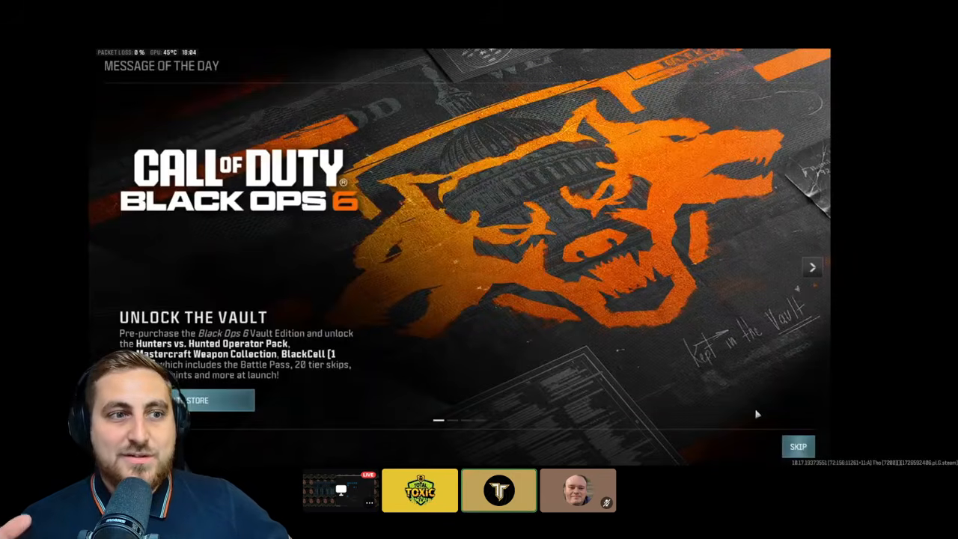
pyautogui.click(799, 446)
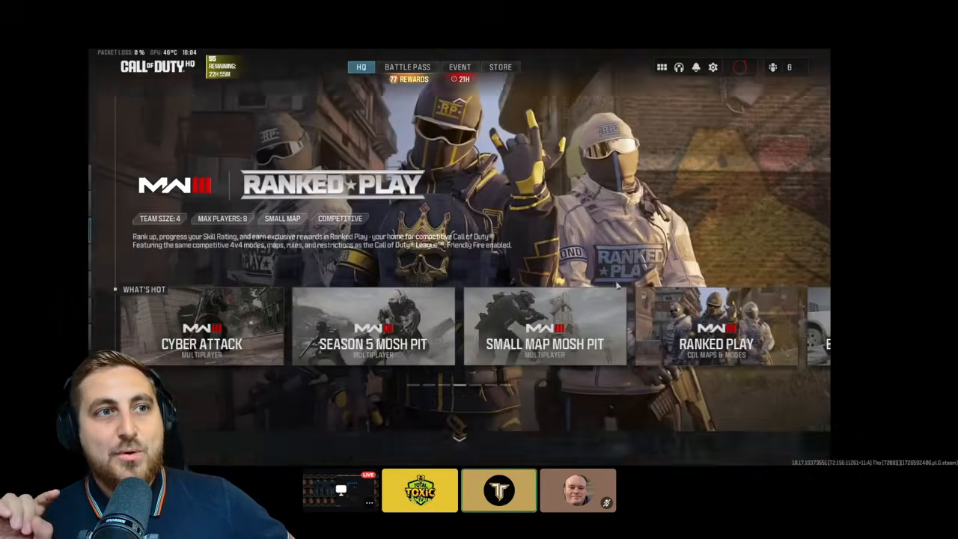
pyautogui.scroll(-1, 635, 315)
pyautogui.scroll(1, 635, 315)
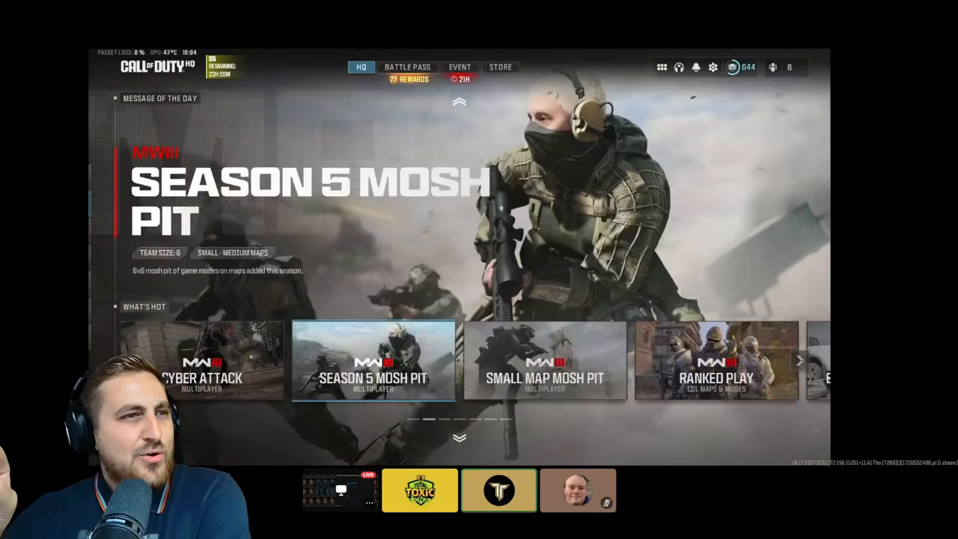
pyautogui.click(713, 67)
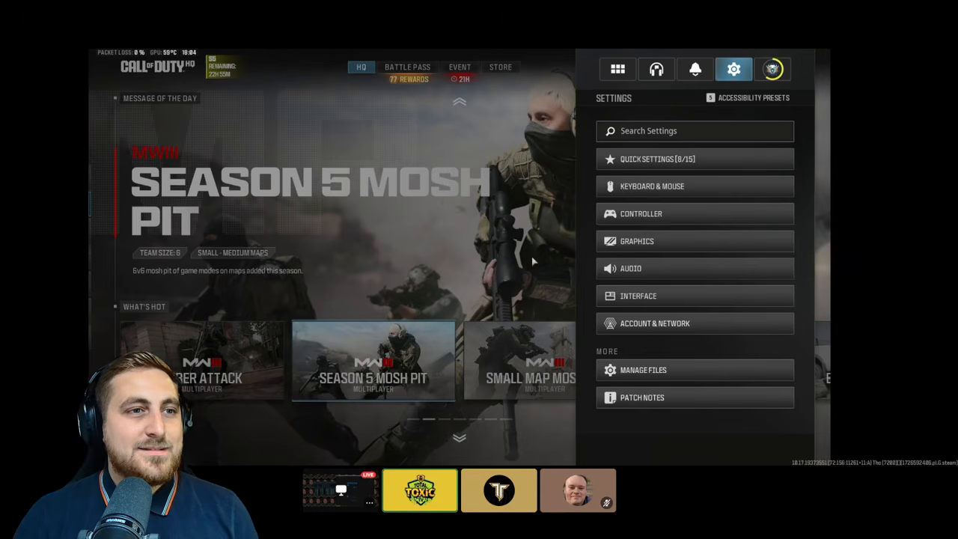
# In Call of Duty's Audio settings, check the Microphone Input Device is VOICEMEETER OUT B1
pyautogui.click(633, 274)
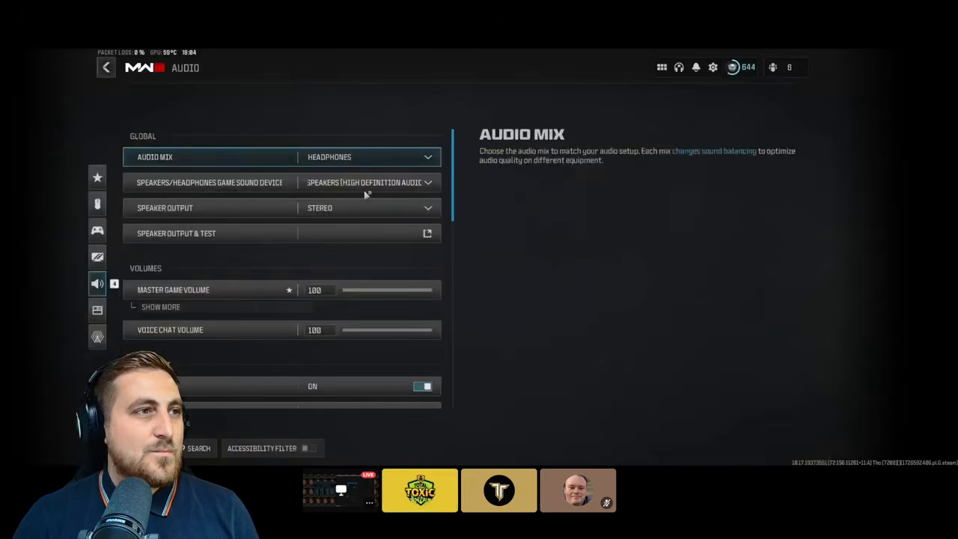
pyautogui.scroll(-1, 363, 217)
pyautogui.scroll(-7, 361, 226)
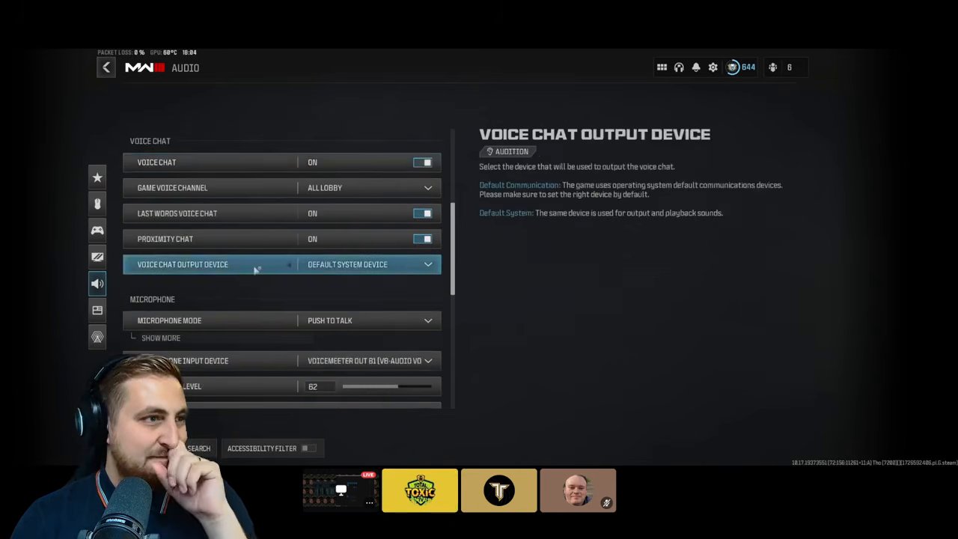
pyautogui.scroll(-4, 346, 272)
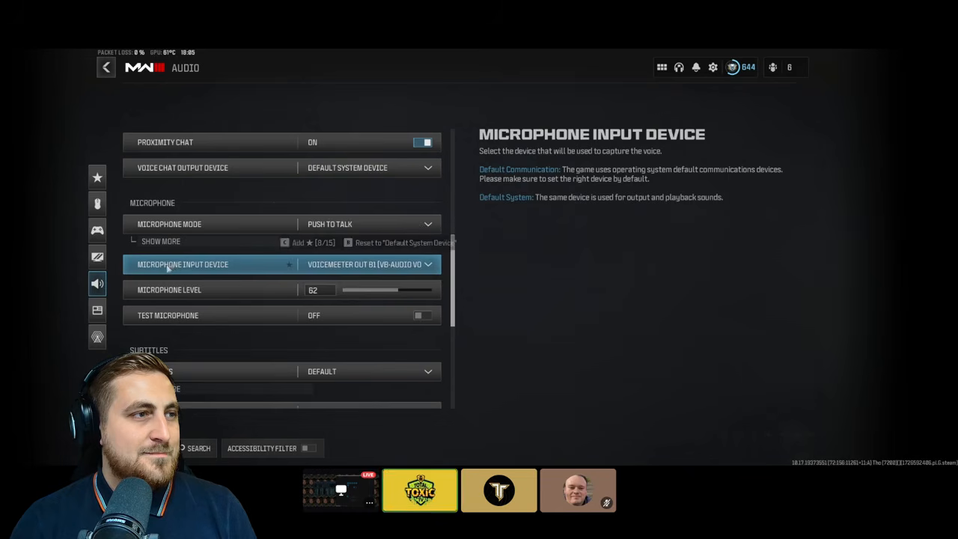
pyautogui.click(200, 271)
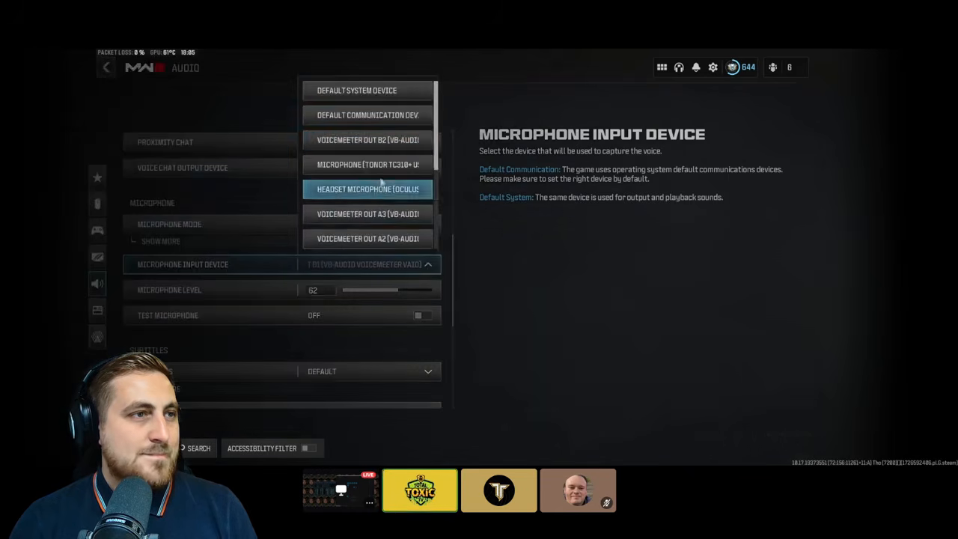
pyautogui.scroll(-2, 378, 140)
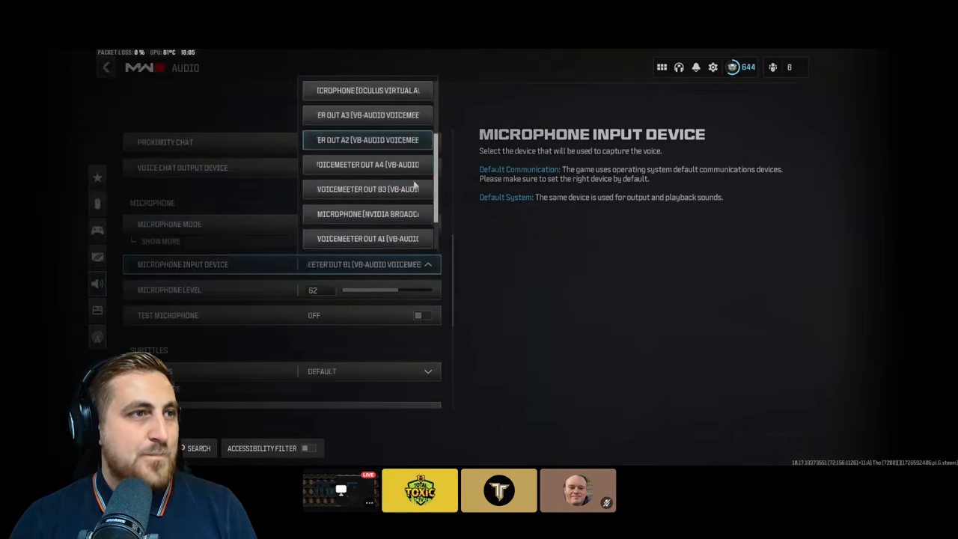
pyautogui.scroll(-2, 404, 198)
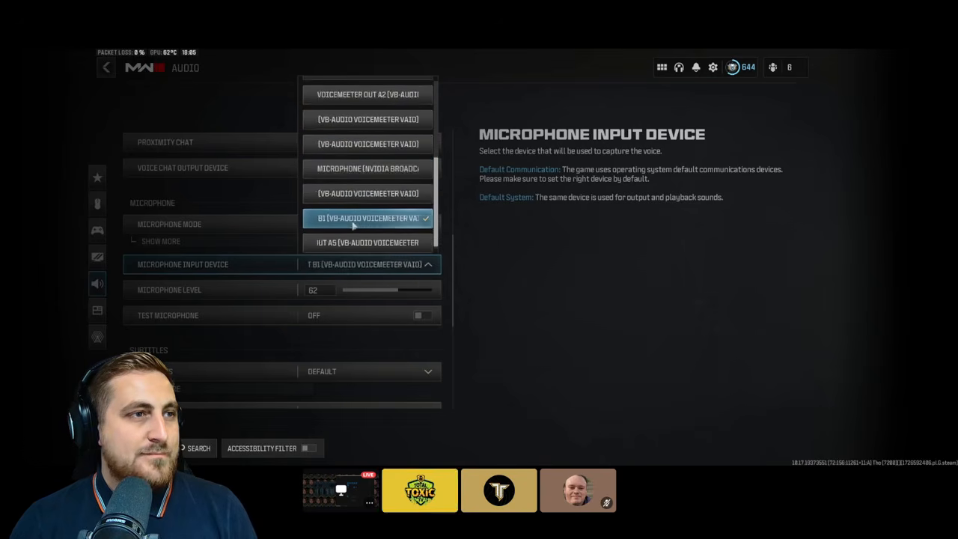
# Check the Voicemeeter mixer over the game, move it to the right, then return to the game
pyautogui.press('super')
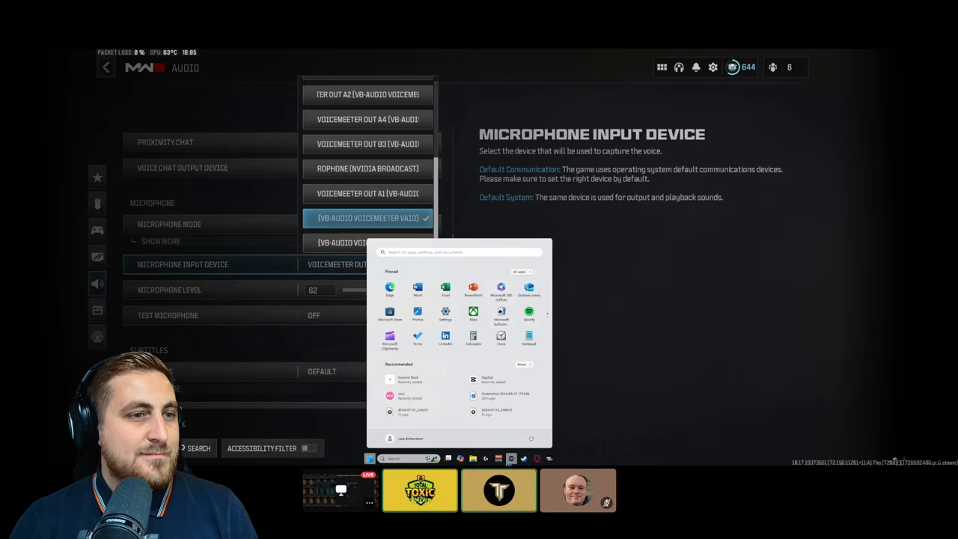
pyautogui.click(499, 458)
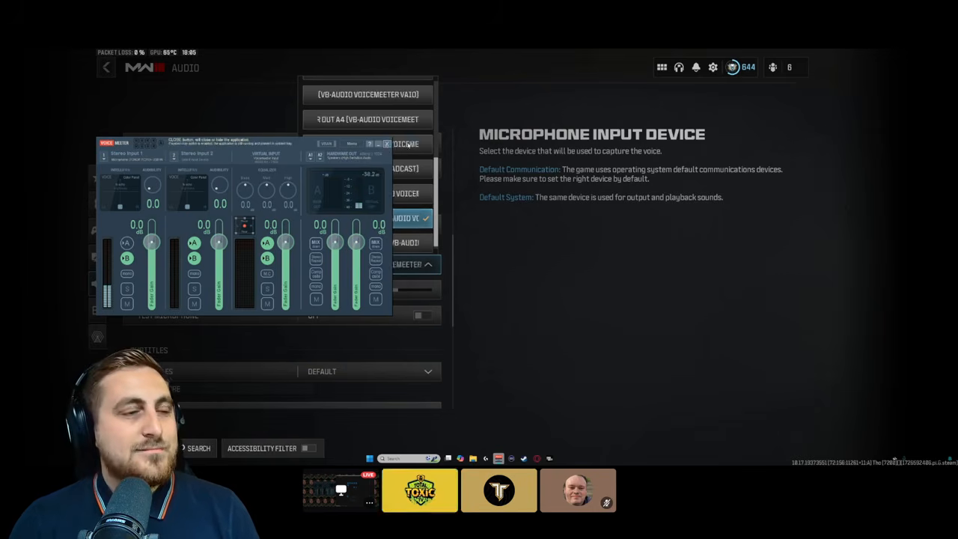
pyautogui.click(408, 144)
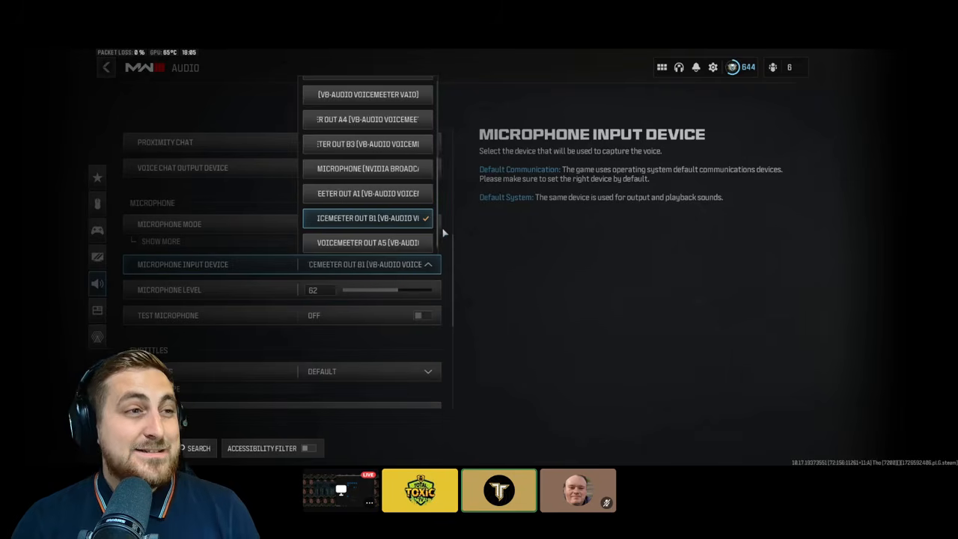
pyautogui.press('super')
pyautogui.click(502, 459)
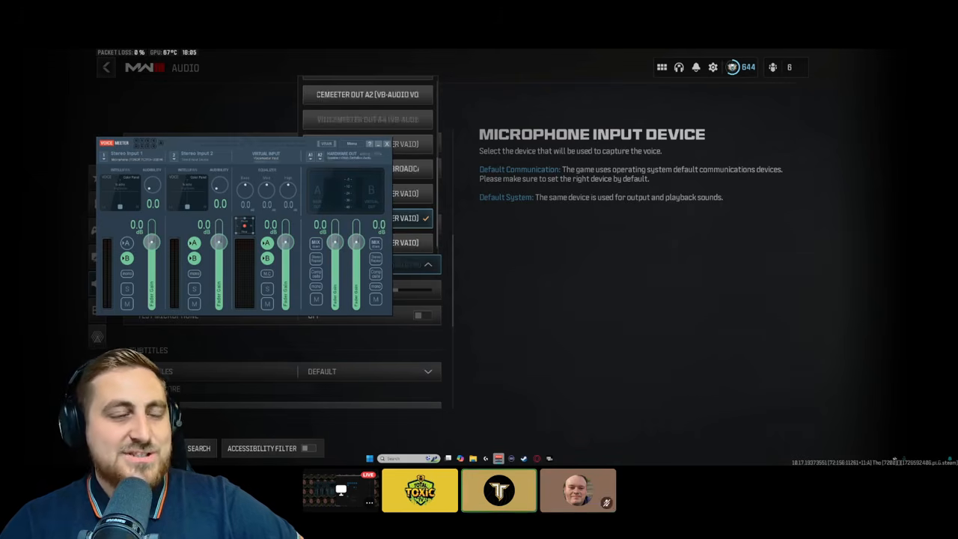
pyautogui.moveTo(298, 146); pyautogui.dragTo(648, 143)
pyautogui.click(71, 231)
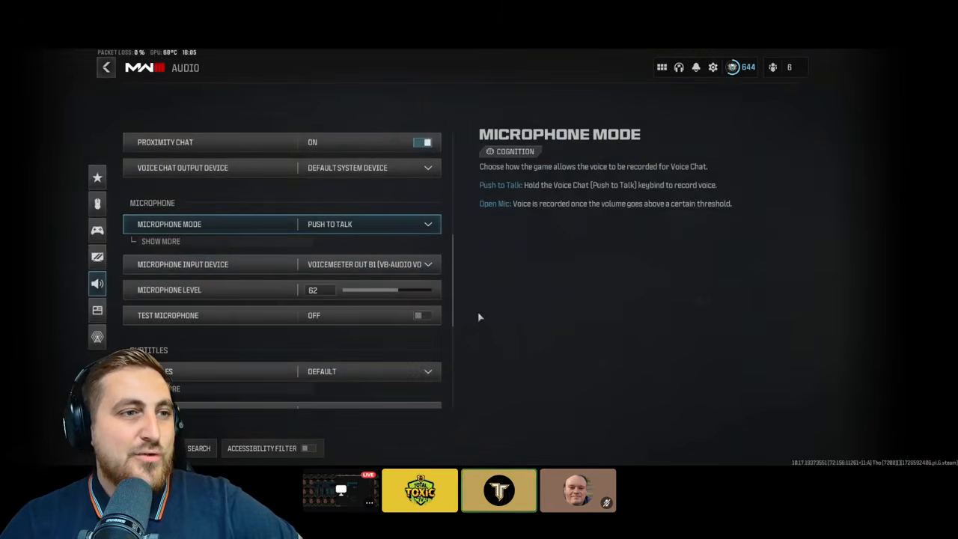
# Back out of Call of Duty's settings and quit prompt, Alt+Tab to the desktop, and reopen the app from the taskbar
pyautogui.press('Escape')
pyautogui.press('Escape')
pyautogui.press('Escape')
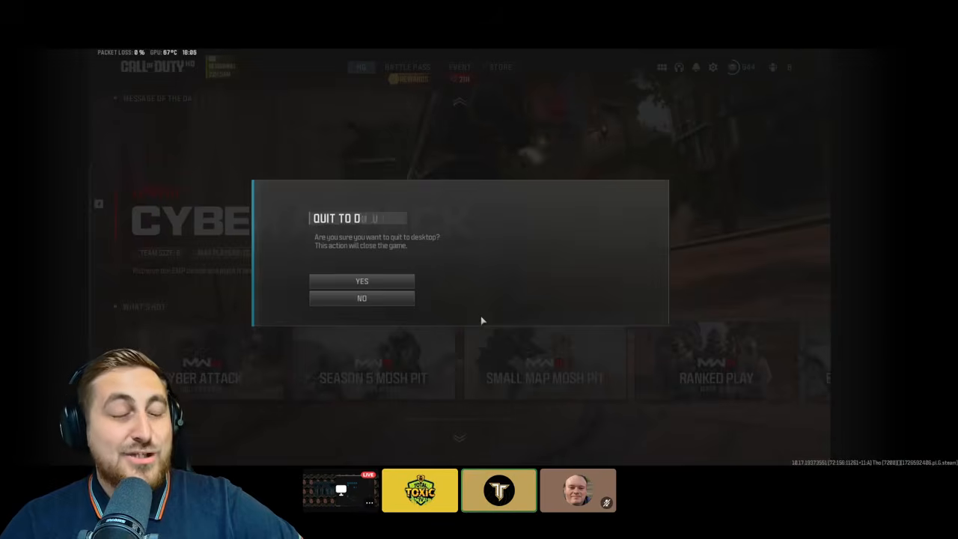
pyautogui.press('Escape')
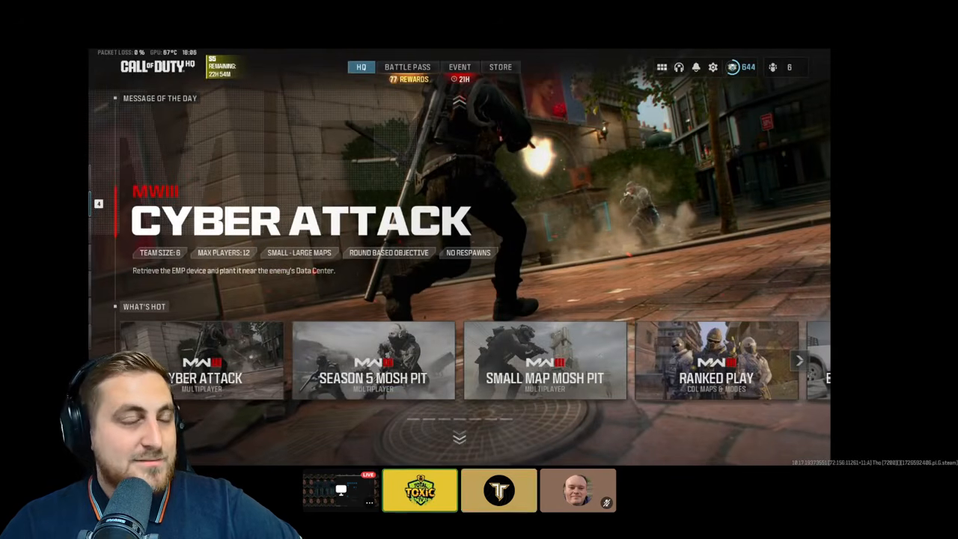
pyautogui.hotkey('alt', 'Tab')
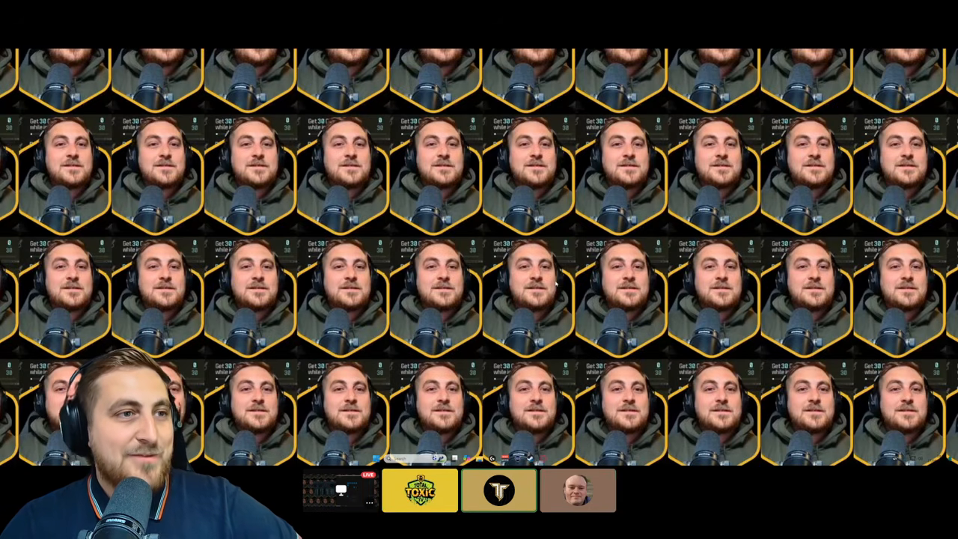
pyautogui.click(505, 458)
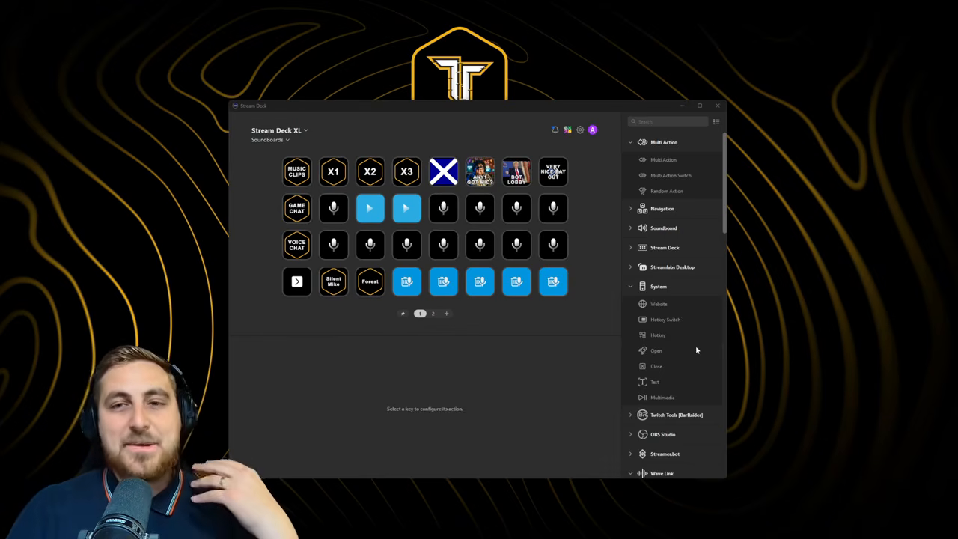
# Launch Wave Link via a 'wave' search and widen its mixer to show SFX and Voice Chat
pyautogui.click(520, 536)
pyautogui.write('wave')
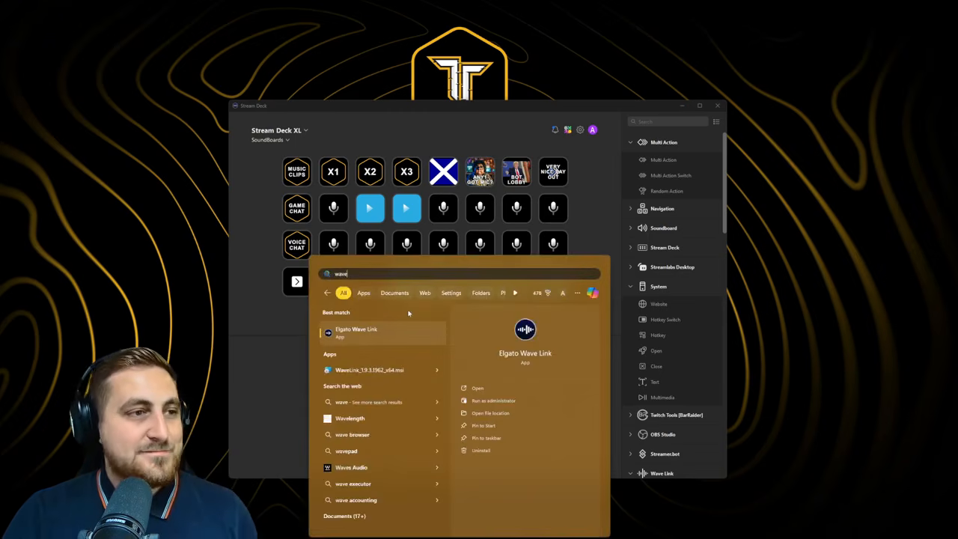
pyautogui.click(397, 329)
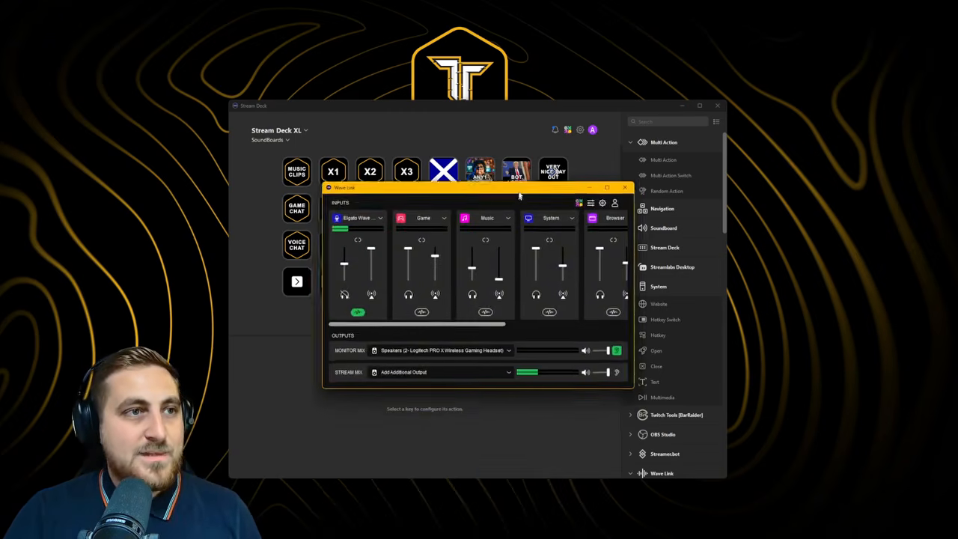
pyautogui.moveTo(537, 176); pyautogui.dragTo(456, 169)
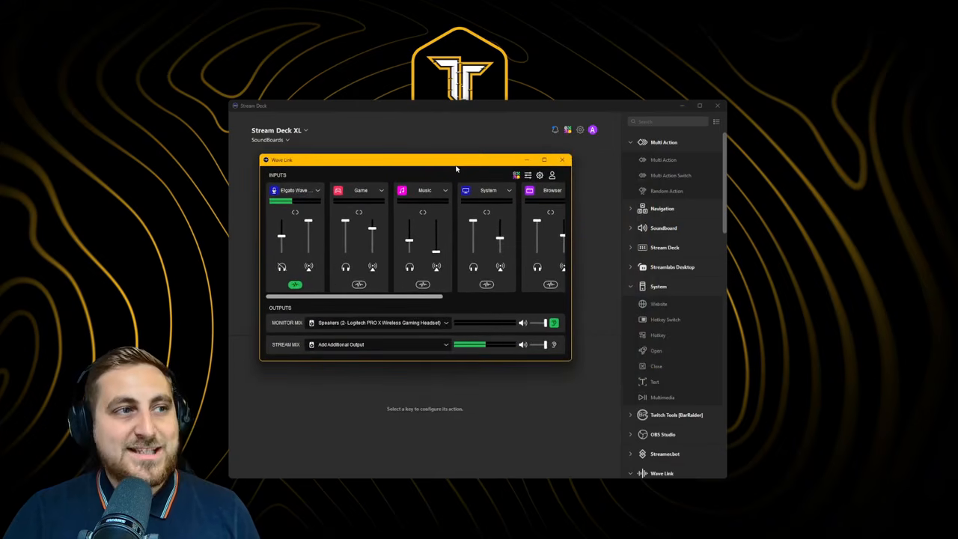
pyautogui.moveTo(570, 359); pyautogui.dragTo(719, 354)
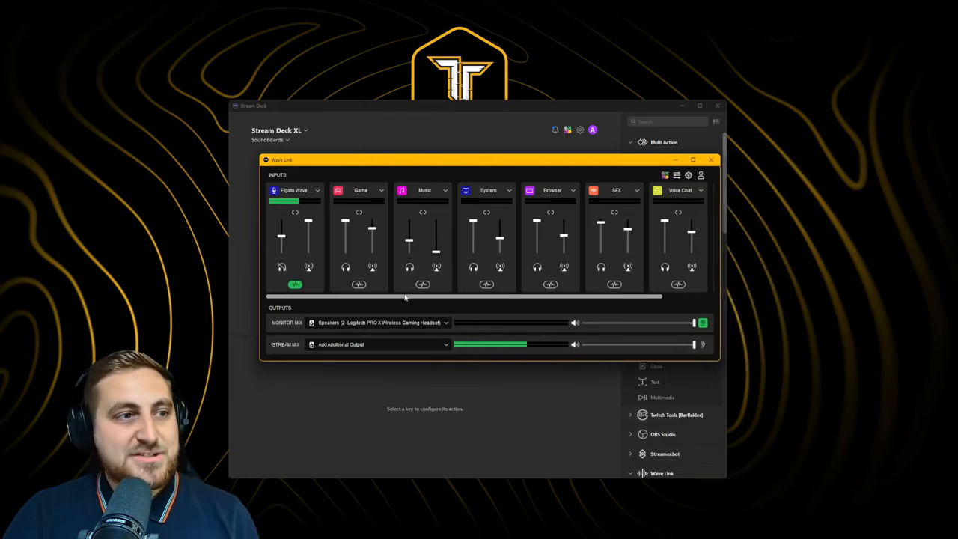
# Reposition the Wave Link mixer to uncover the Stream Deck key grid and select a soundboard key
pyautogui.moveTo(414, 298); pyautogui.dragTo(406, 298)
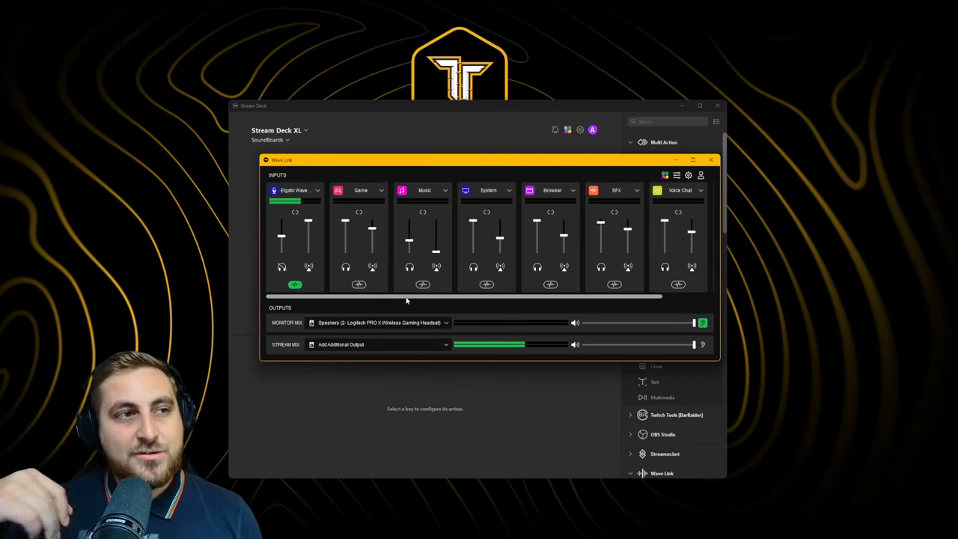
pyautogui.moveTo(406, 297); pyautogui.dragTo(472, 295)
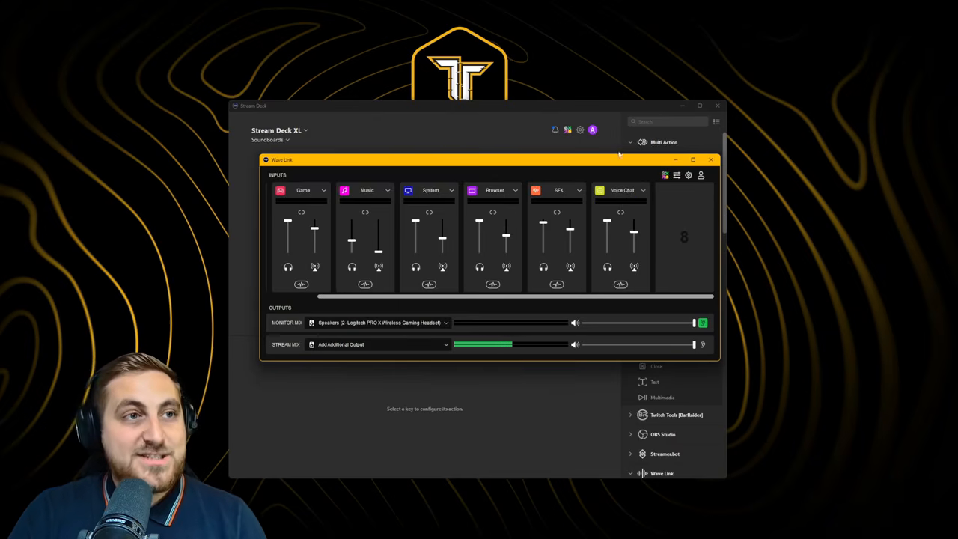
pyautogui.moveTo(611, 163); pyautogui.dragTo(573, 252)
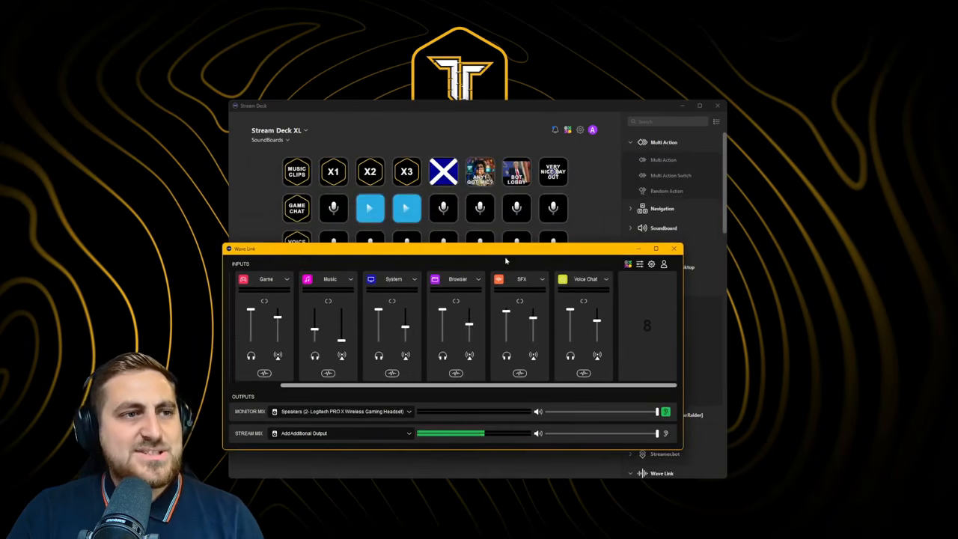
pyautogui.moveTo(508, 256); pyautogui.dragTo(529, 285)
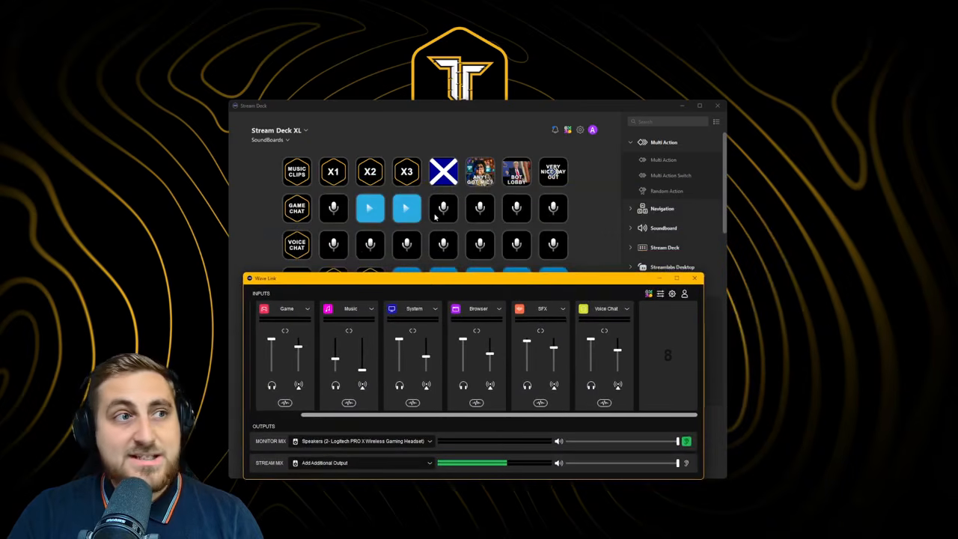
pyautogui.click(434, 217)
pyautogui.click(445, 246)
# On page 2, set the Sampler's Capture Device to Wave Link Voice Chat and choose an output folder
pyautogui.click(432, 313)
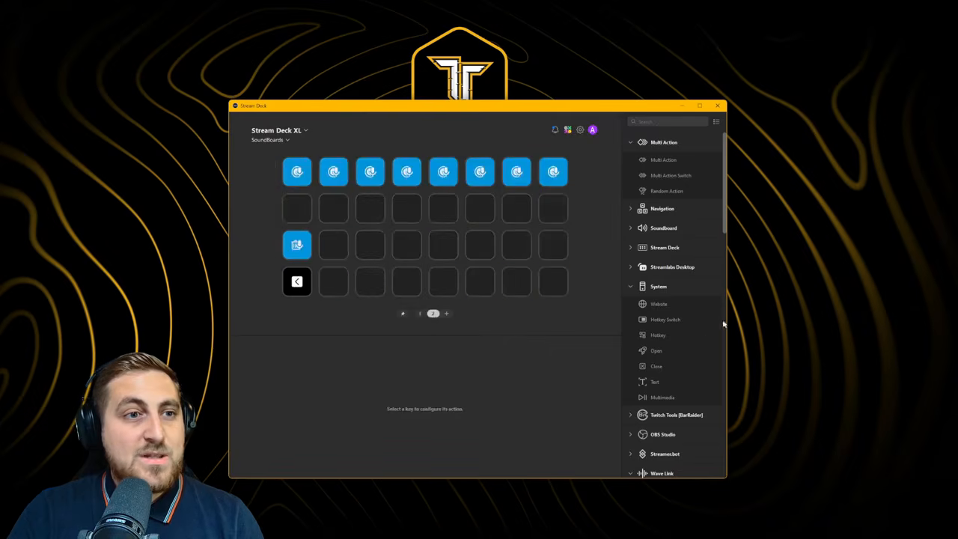
pyautogui.scroll(-5, 723, 323)
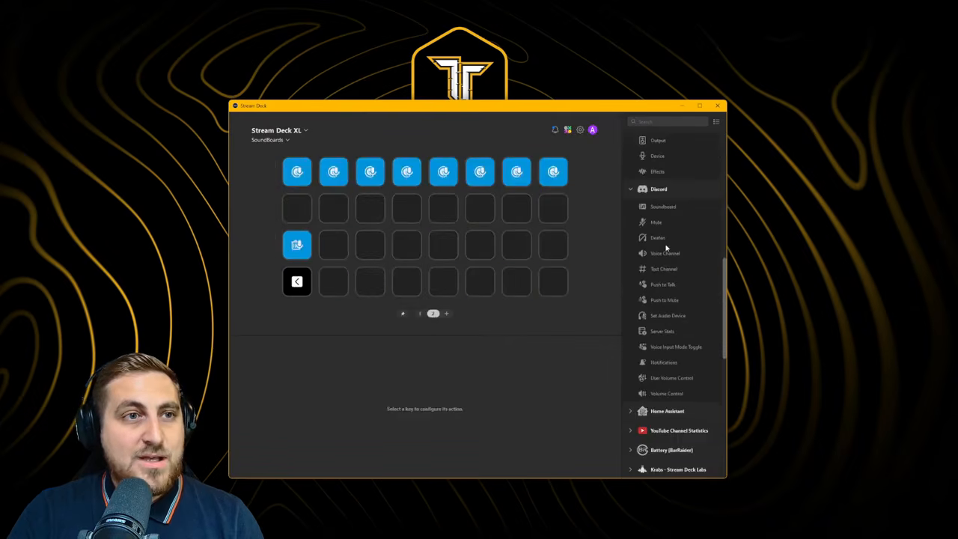
pyautogui.scroll(-5, 666, 269)
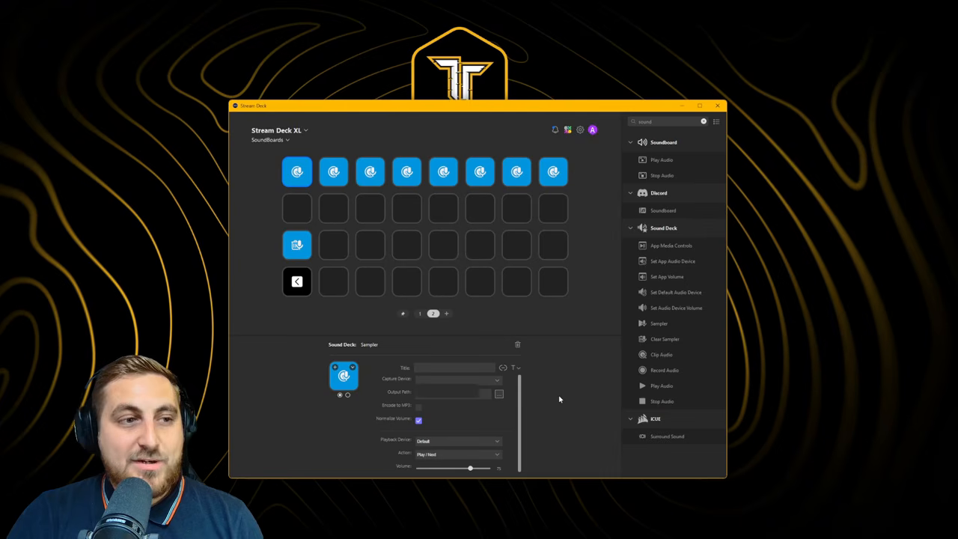
pyautogui.click(496, 379)
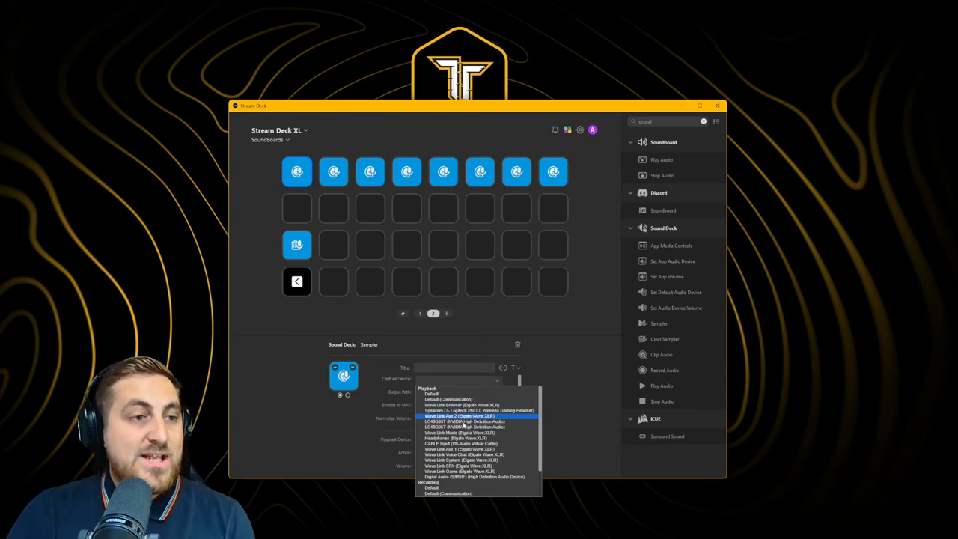
pyautogui.click(466, 454)
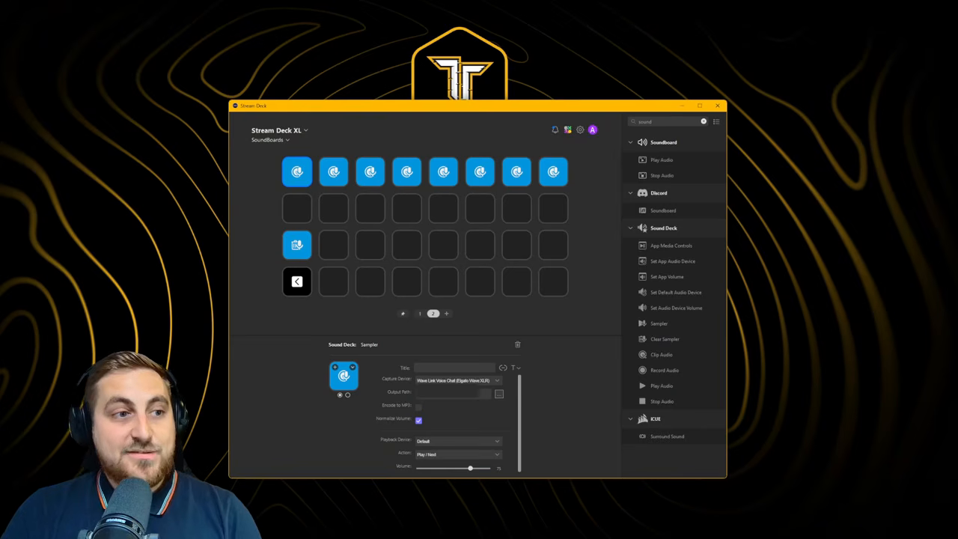
pyautogui.click(499, 393)
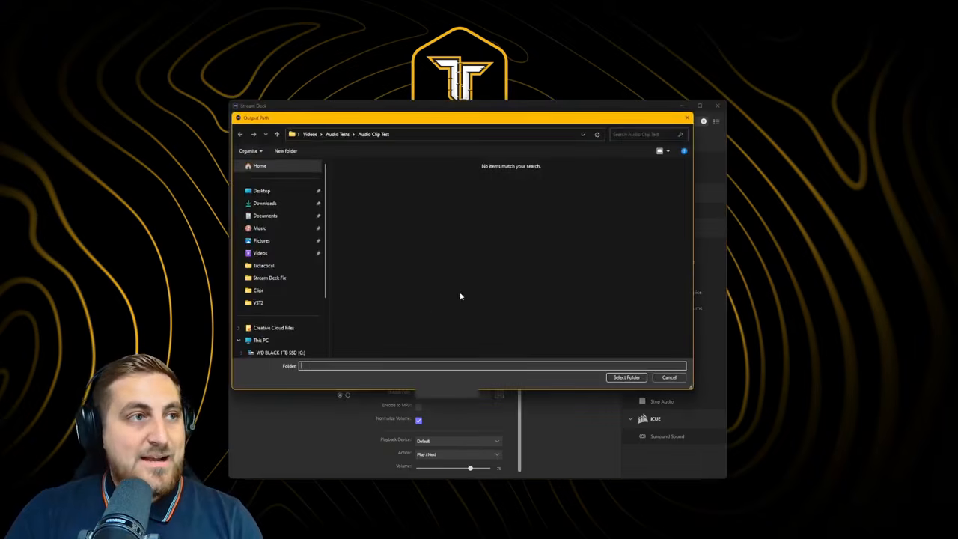
pyautogui.click(628, 377)
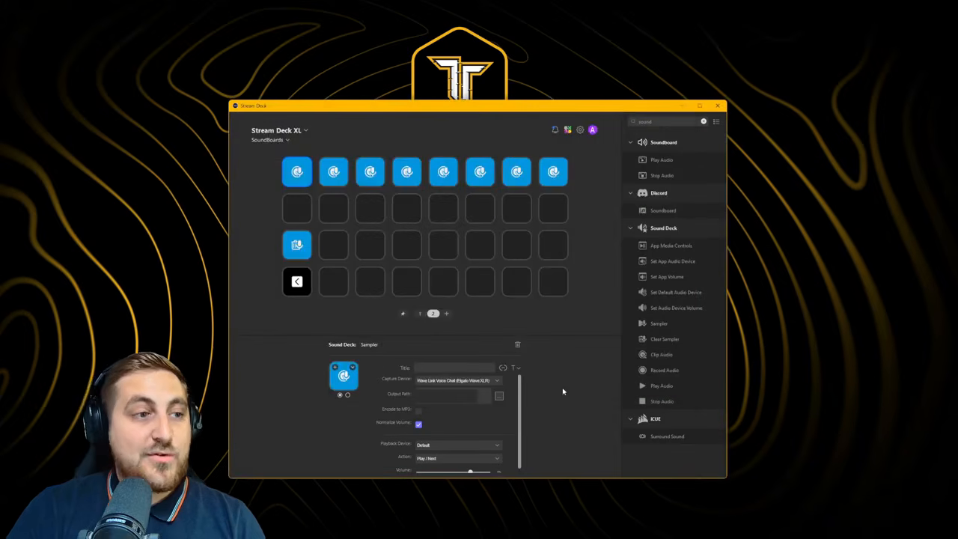
# Set the Sampler's Playback Device to Wave Link SFX and bring the Wave Link mixer forward
pyautogui.scroll(-1, 409, 423)
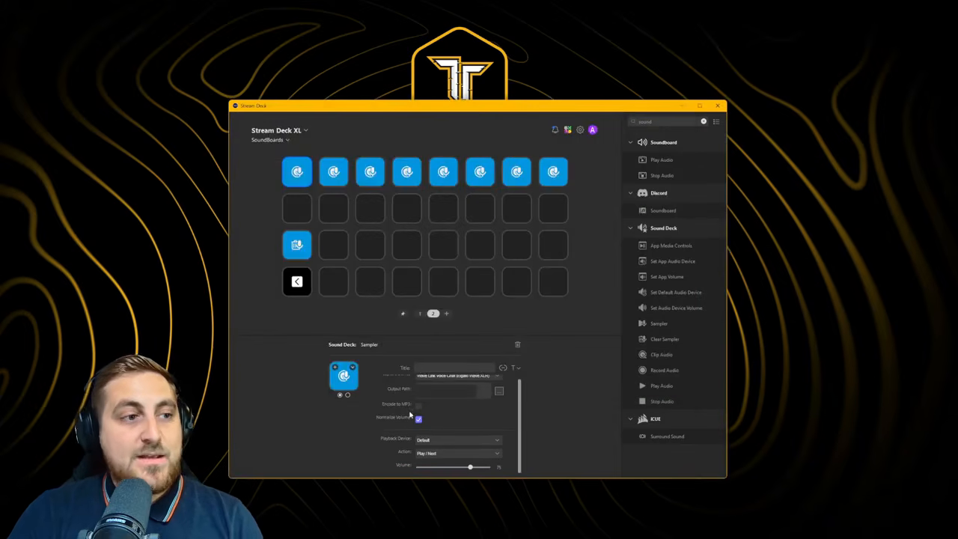
pyautogui.click(457, 442)
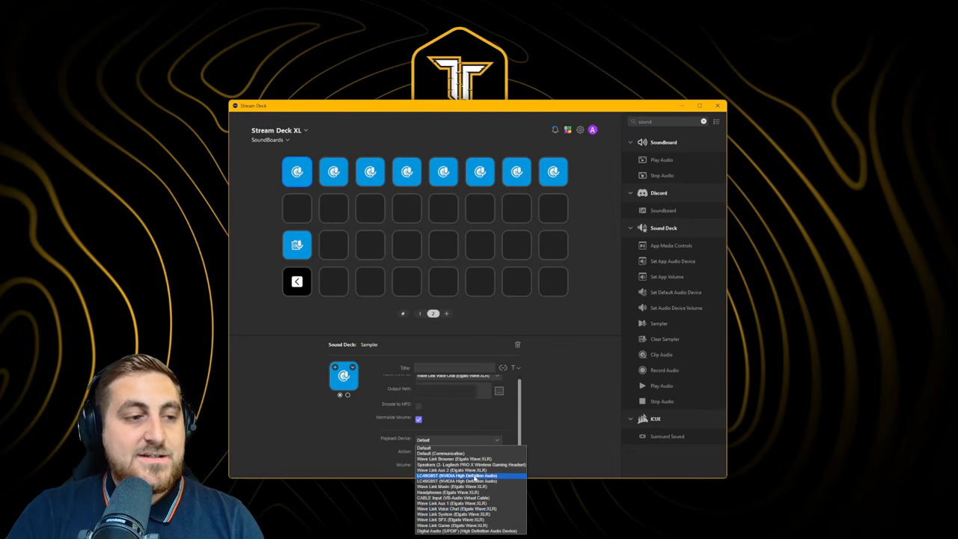
pyautogui.click(450, 519)
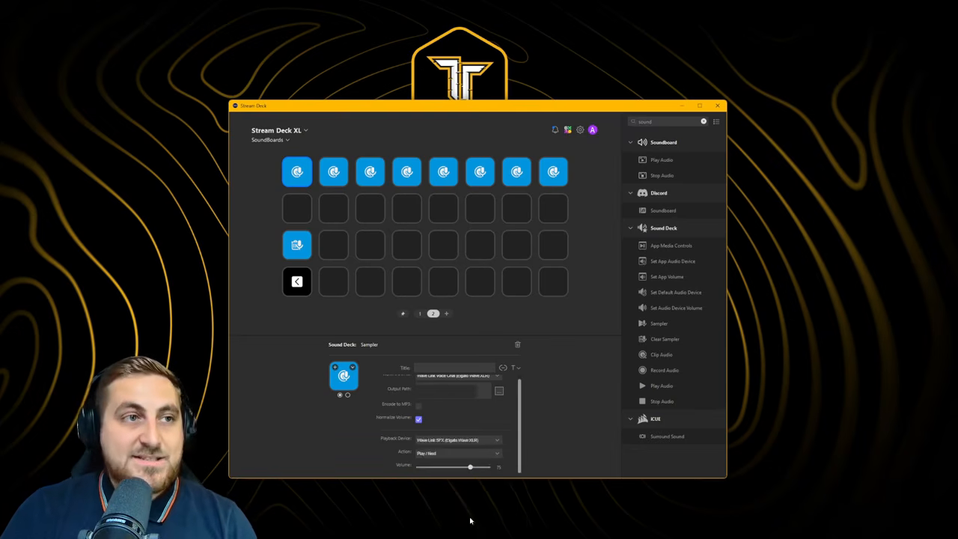
pyautogui.hotkey('alt', 'Tab')
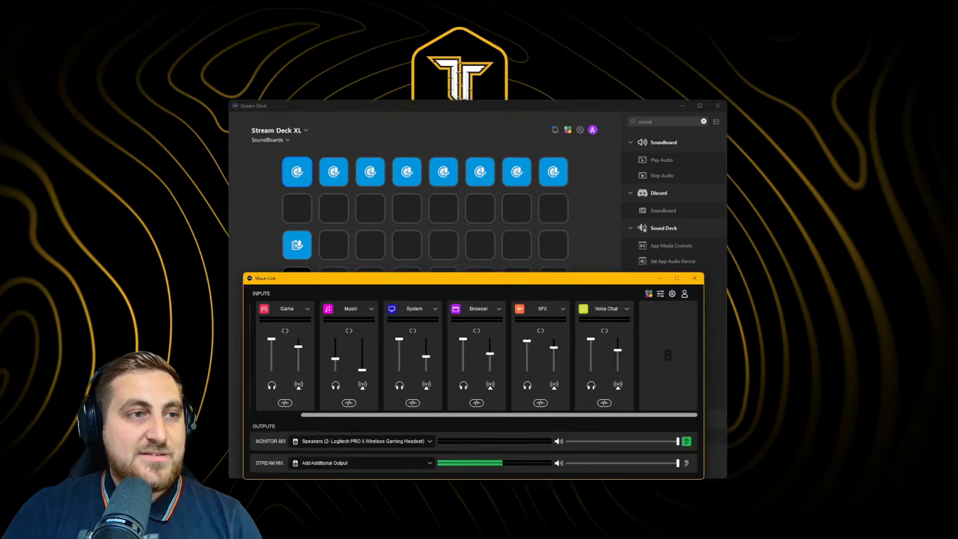
# Inspect Wave Link's SFX channel input settings, then return to the Sampler key's settings
pyautogui.click(562, 309)
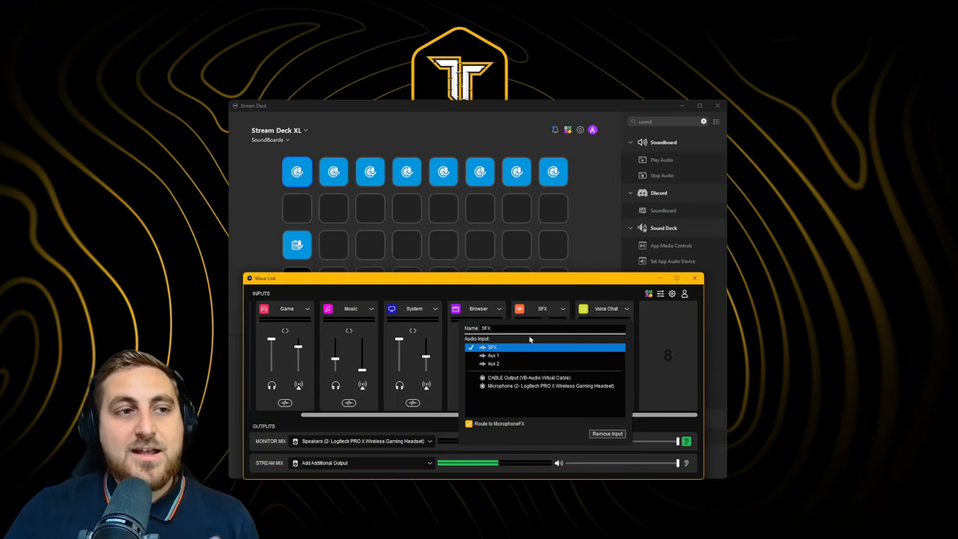
pyautogui.moveTo(438, 414); pyautogui.dragTo(398, 419)
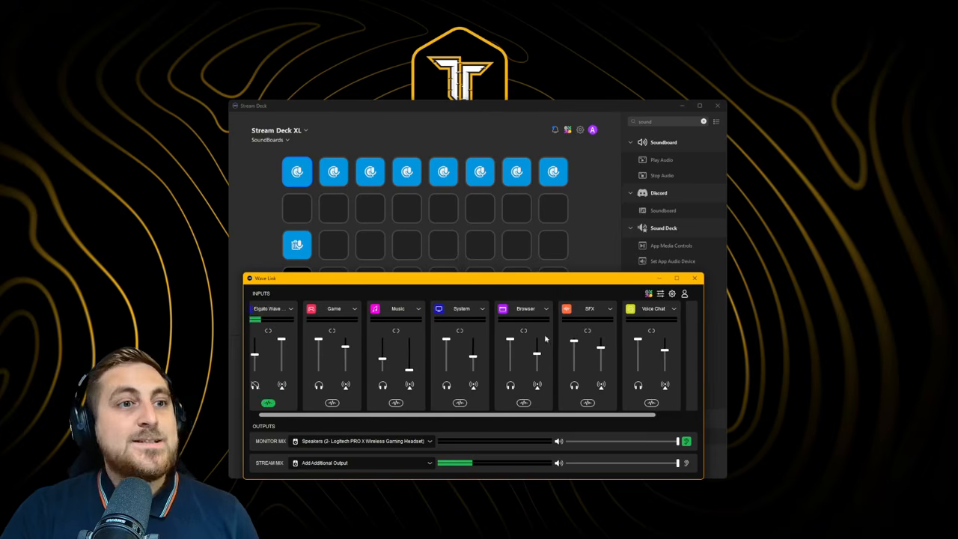
pyautogui.click(308, 159)
pyautogui.scroll(-1, 447, 432)
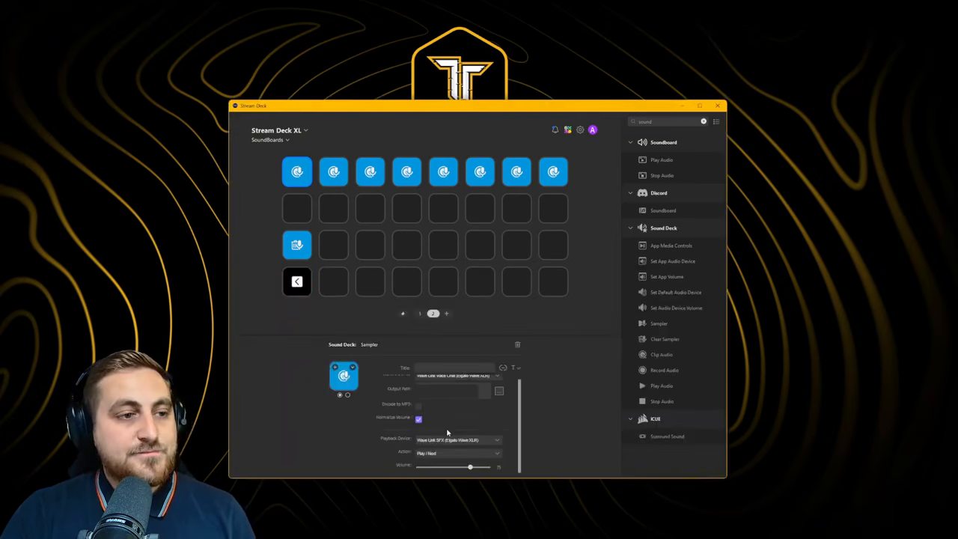
# Set the Sampler key's Action to Play / Stop and open the Windows Volume mixer from Wave Link
pyautogui.click(449, 453)
pyautogui.click(451, 465)
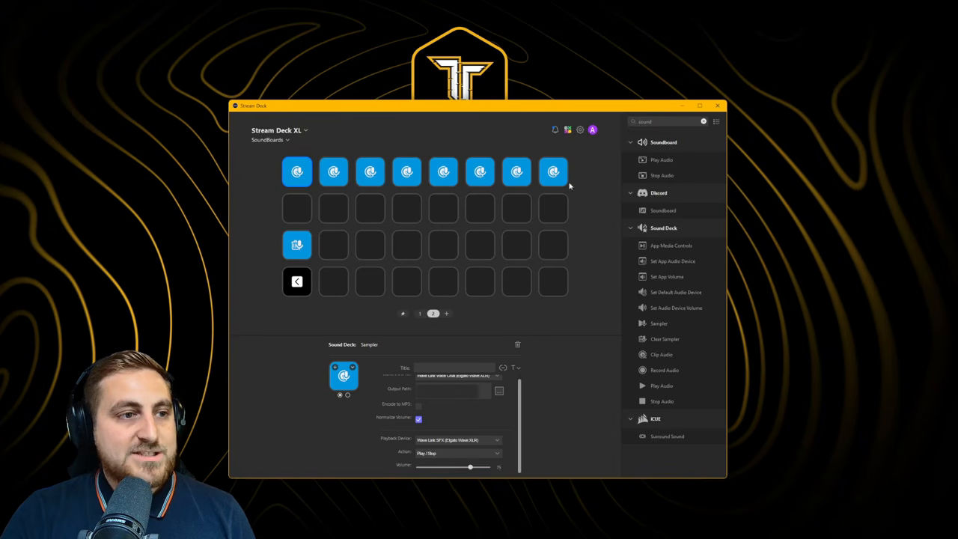
pyautogui.click(576, 528)
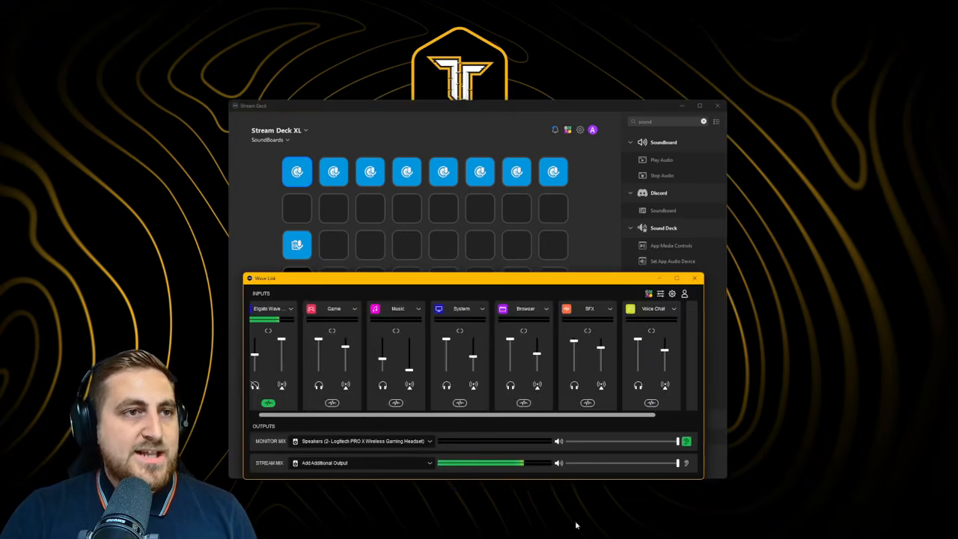
pyautogui.click(659, 294)
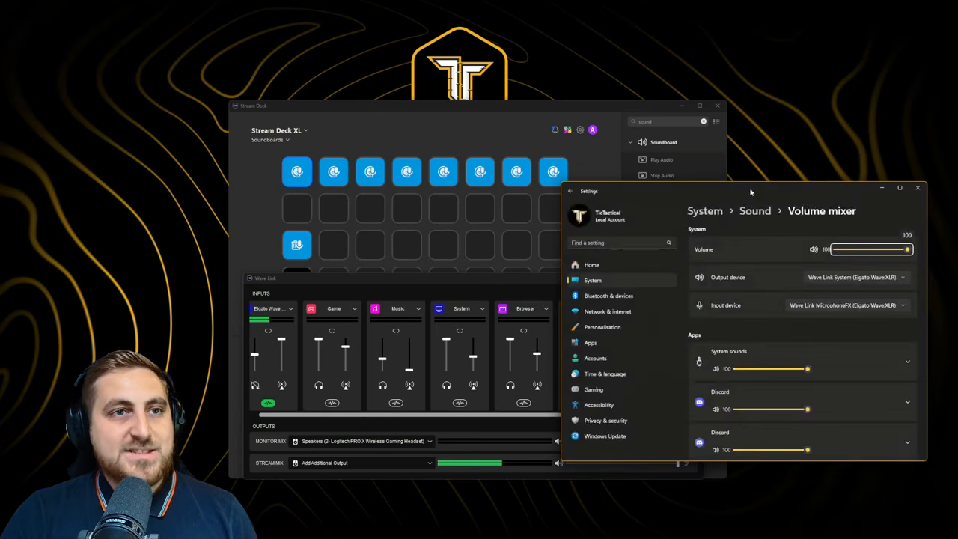
# Expand both Discord entries in the Volume mixer to check they output to Wave Link Voice Chat
pyautogui.moveTo(732, 184); pyautogui.dragTo(625, 119)
pyautogui.scroll(-2, 791, 300)
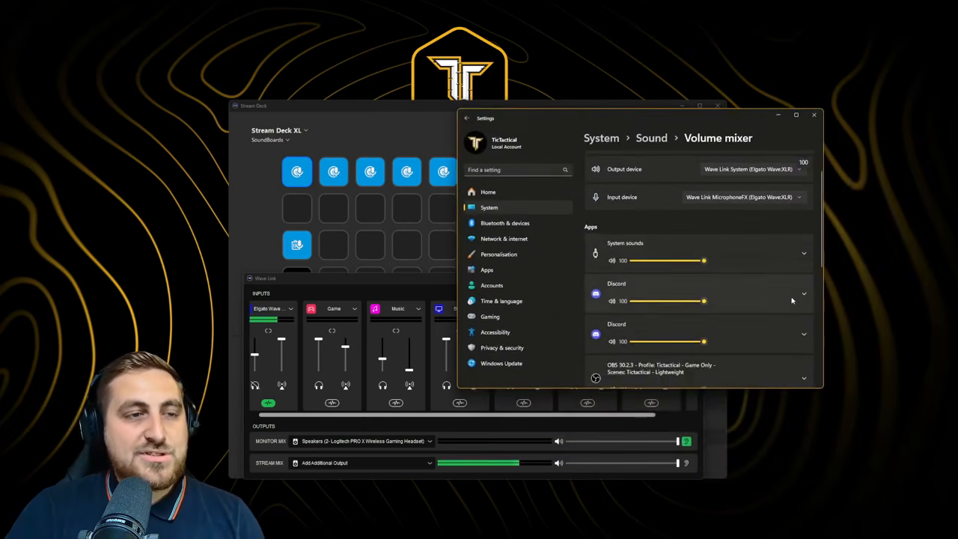
pyautogui.scroll(-1, 793, 292)
pyautogui.click(804, 259)
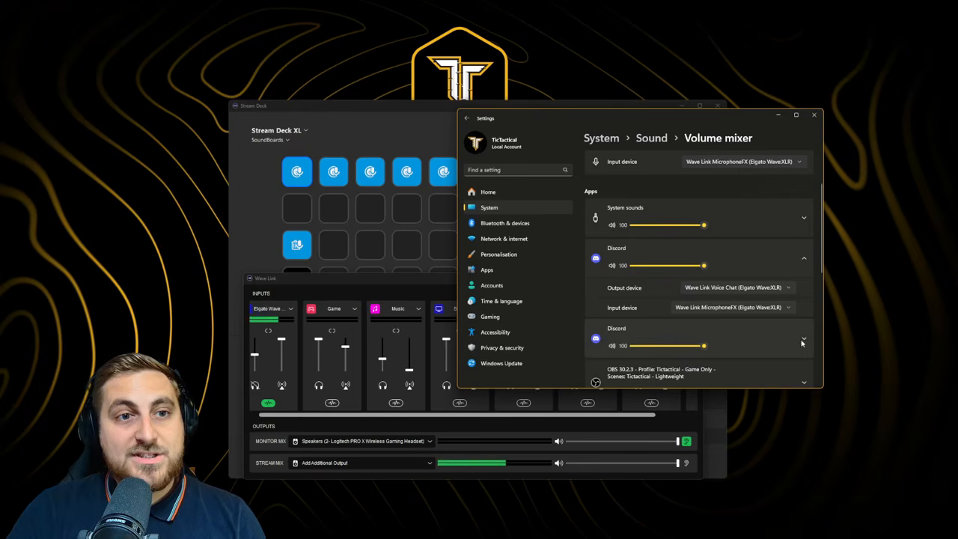
pyautogui.click(721, 336)
pyautogui.scroll(-3, 779, 331)
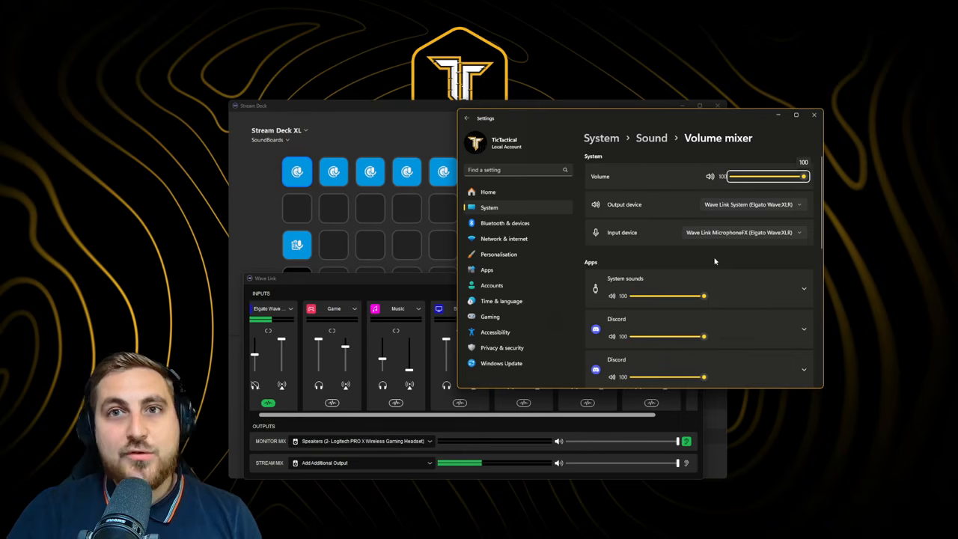
pyautogui.scroll(-1, 763, 299)
pyautogui.click(804, 298)
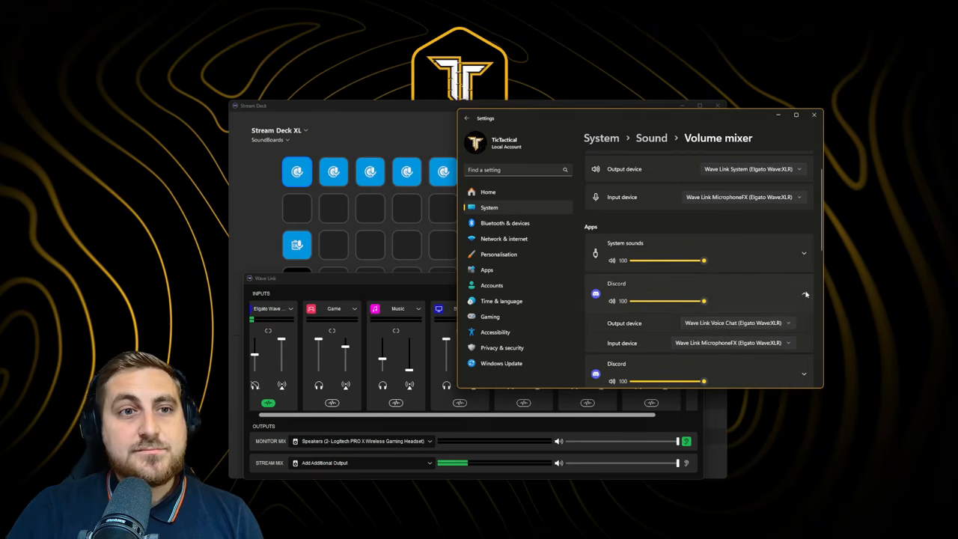
# Expand Google Chrome's entry to show its Wave Link Browser output, then bring Stream Deck forward
pyautogui.scroll(-2, 765, 336)
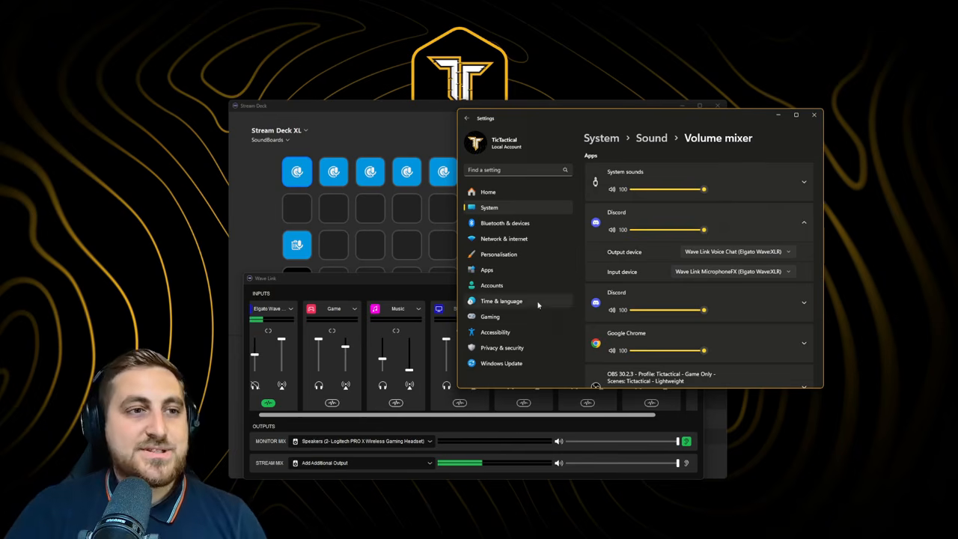
pyautogui.scroll(-2, 800, 275)
pyautogui.click(803, 273)
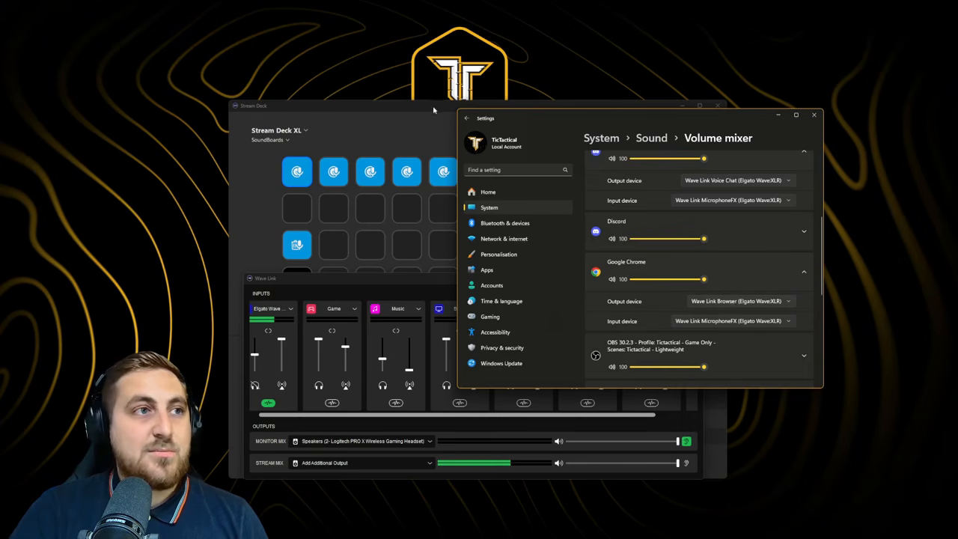
pyautogui.moveTo(432, 110); pyautogui.dragTo(382, 102)
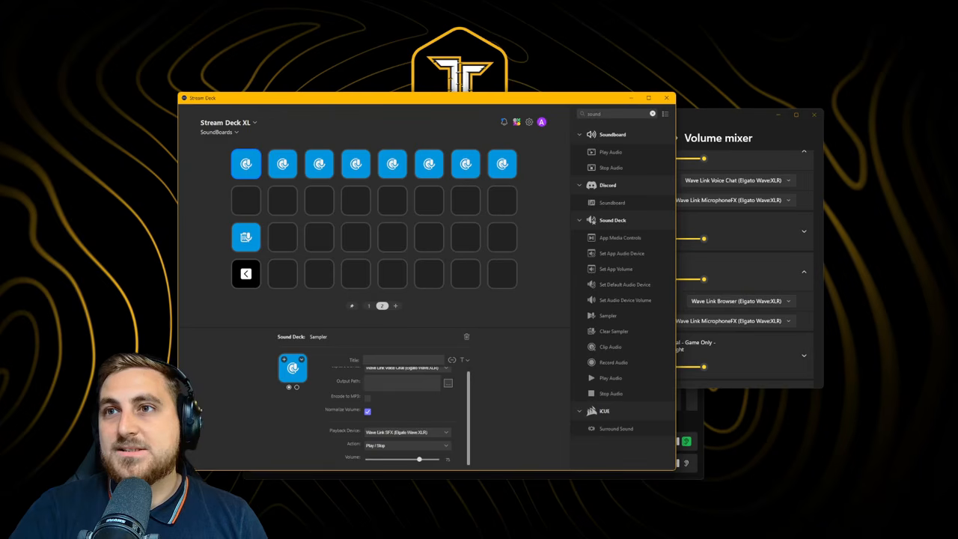
# Play the YouTube channel's featured video to register audio on Wave Link's Browser channel, then clear both windows away
pyautogui.moveTo(957, 210); pyautogui.dragTo(562, 138)
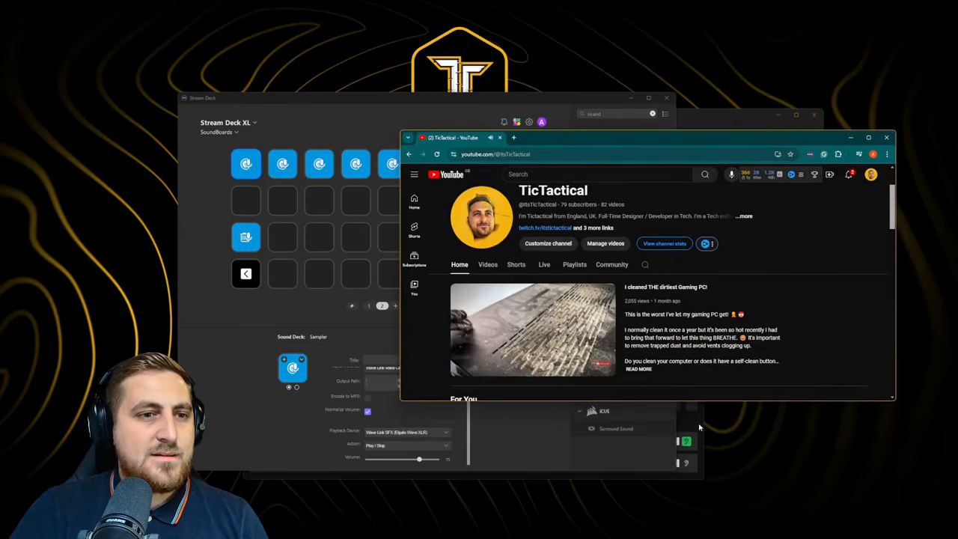
pyautogui.click(535, 538)
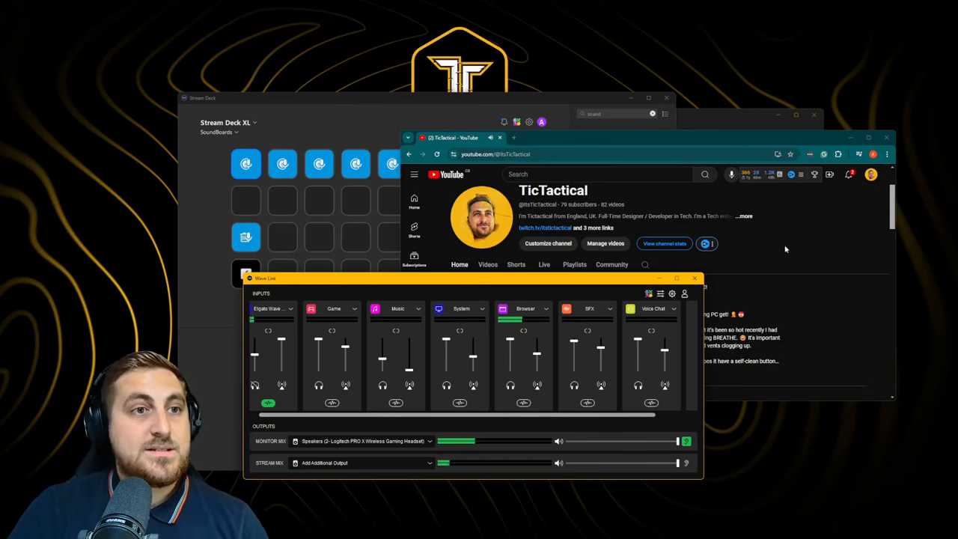
pyautogui.click(790, 251)
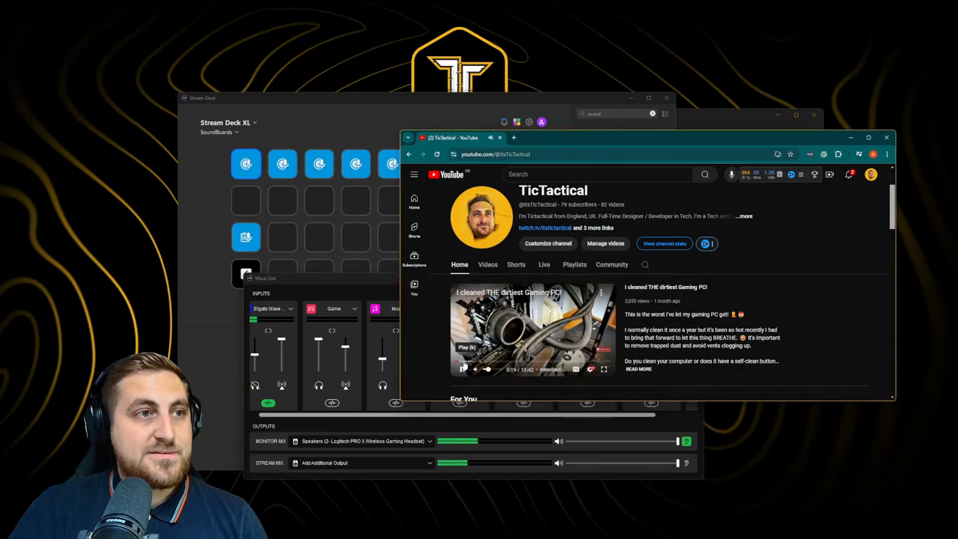
pyautogui.moveTo(617, 142); pyautogui.dragTo(957, 114)
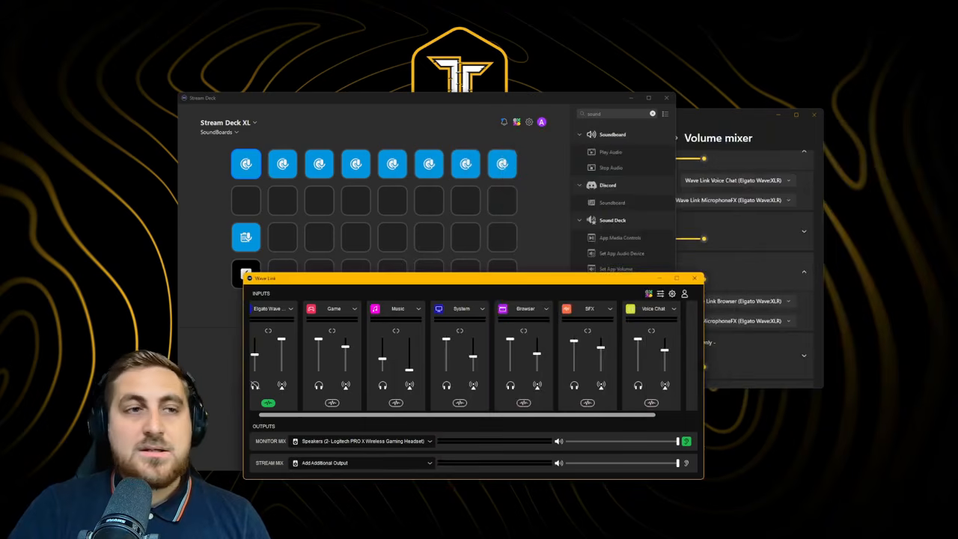
pyautogui.click(660, 279)
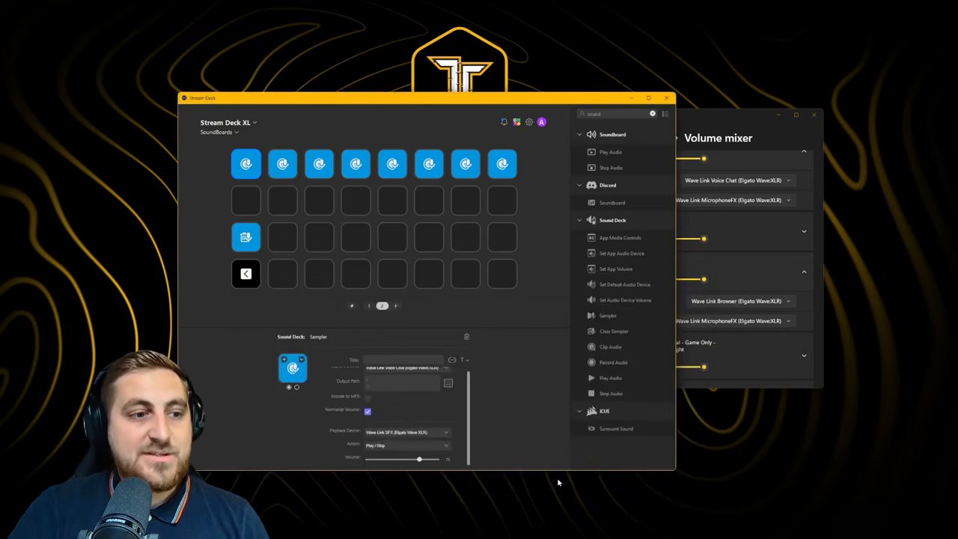
# Launch Steam via a 'steam' search, play Call of Duty from the Library, and minimize Steam
pyautogui.press('super')
pyautogui.write('steam')
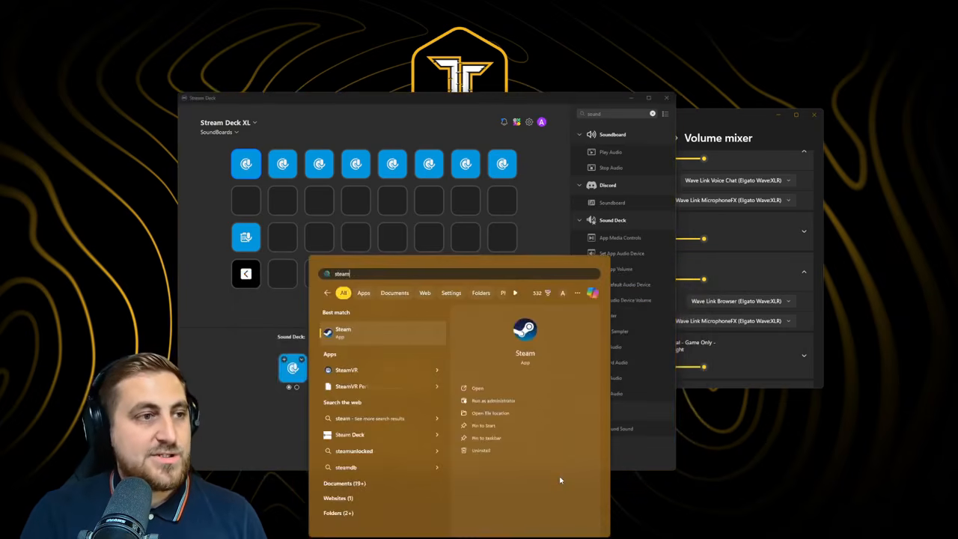
pyautogui.press('Return')
pyautogui.click(36, 18)
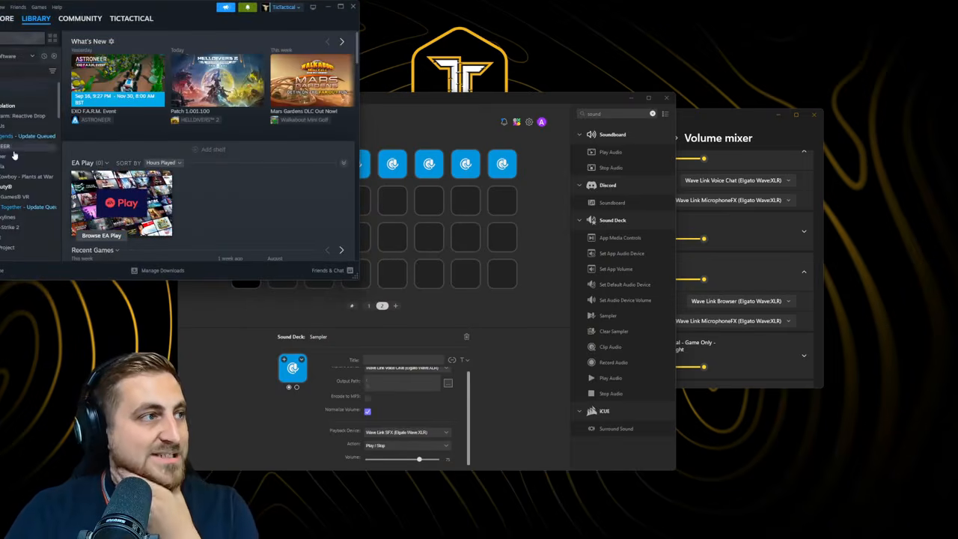
pyautogui.click(16, 186)
pyautogui.click(92, 140)
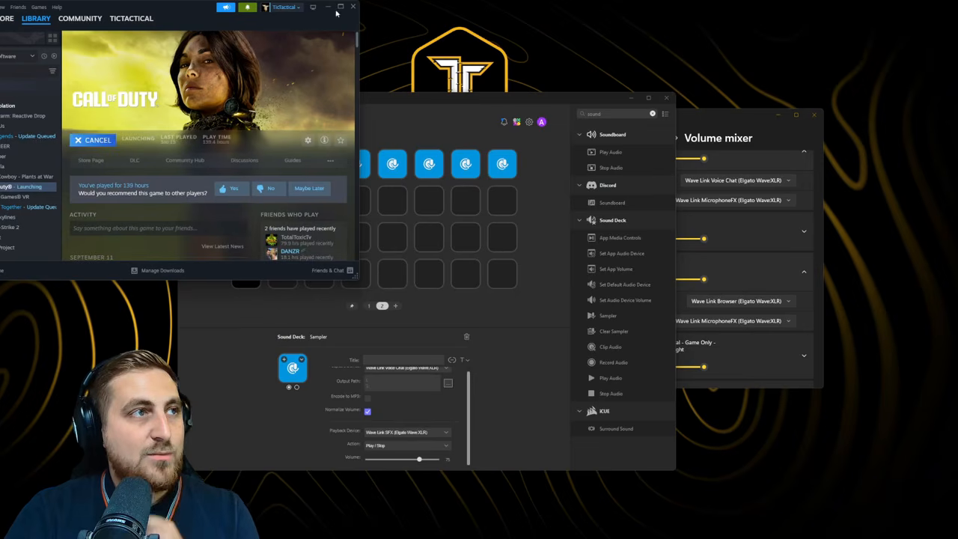
pyautogui.click(330, 6)
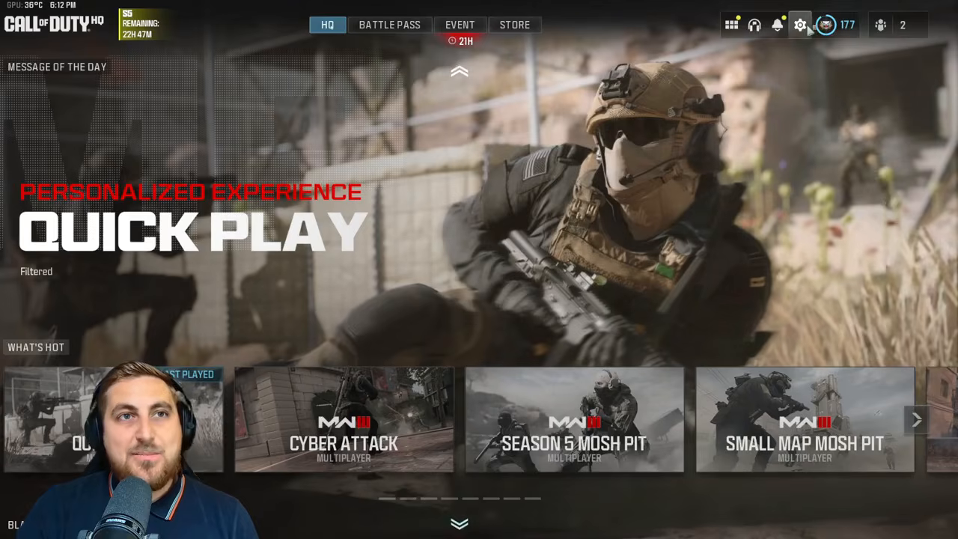
# Set Call of Duty's Voice Chat Output Device to Wave Link Voice Chat
pyautogui.click(802, 26)
pyautogui.click(716, 295)
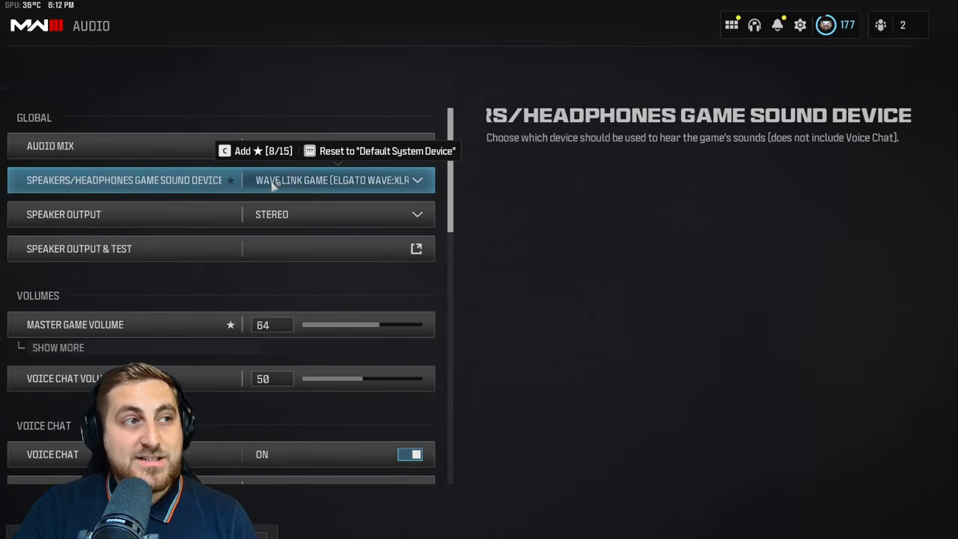
pyautogui.scroll(-3, 317, 331)
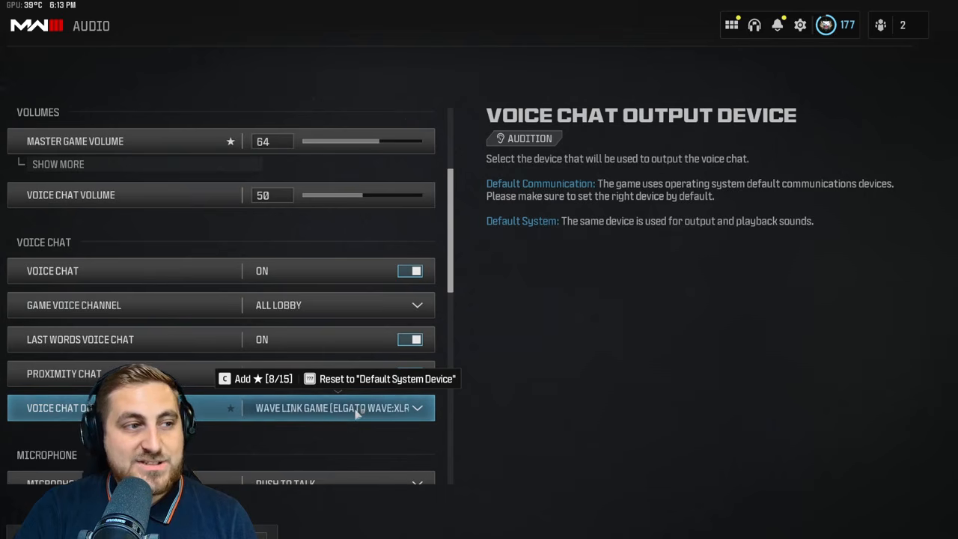
pyautogui.click(358, 410)
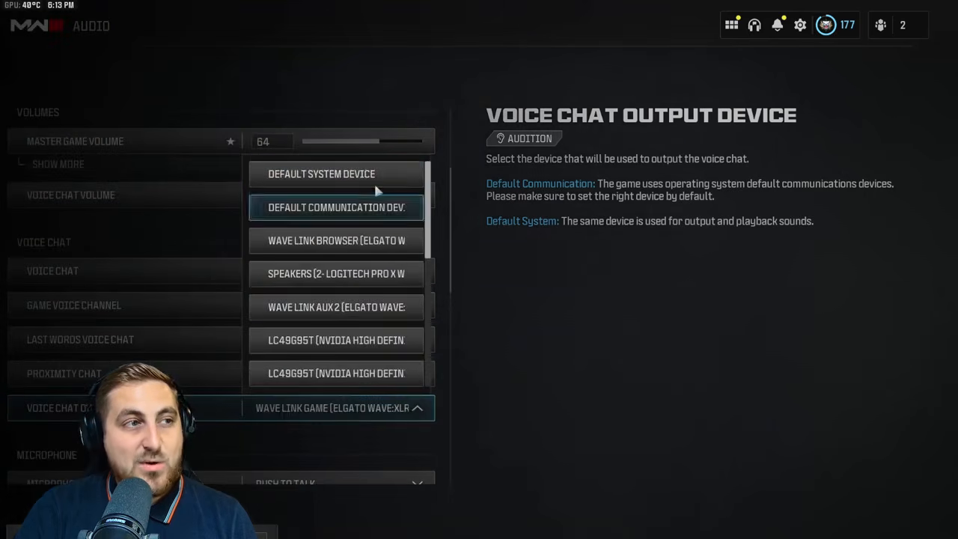
pyautogui.scroll(-3, 352, 300)
pyautogui.scroll(-2, 344, 322)
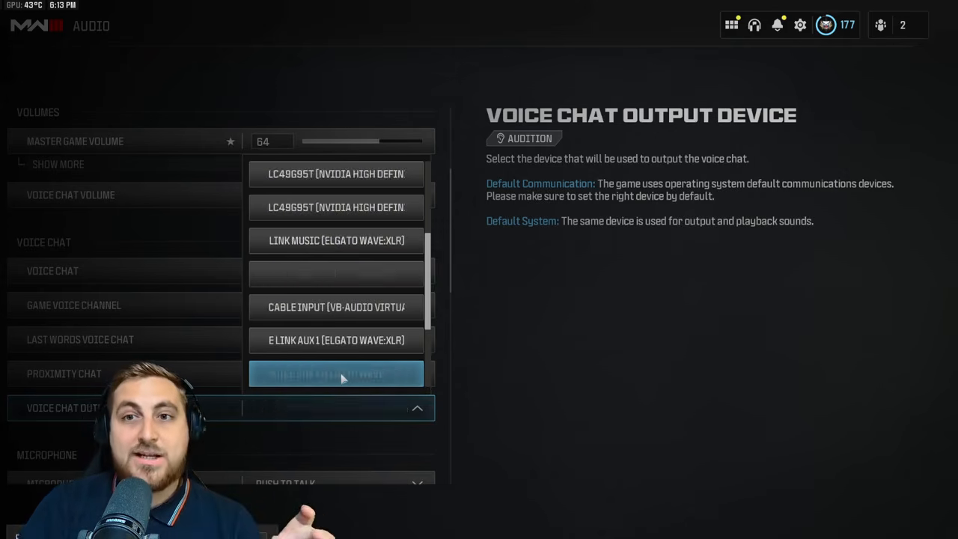
pyautogui.click(340, 378)
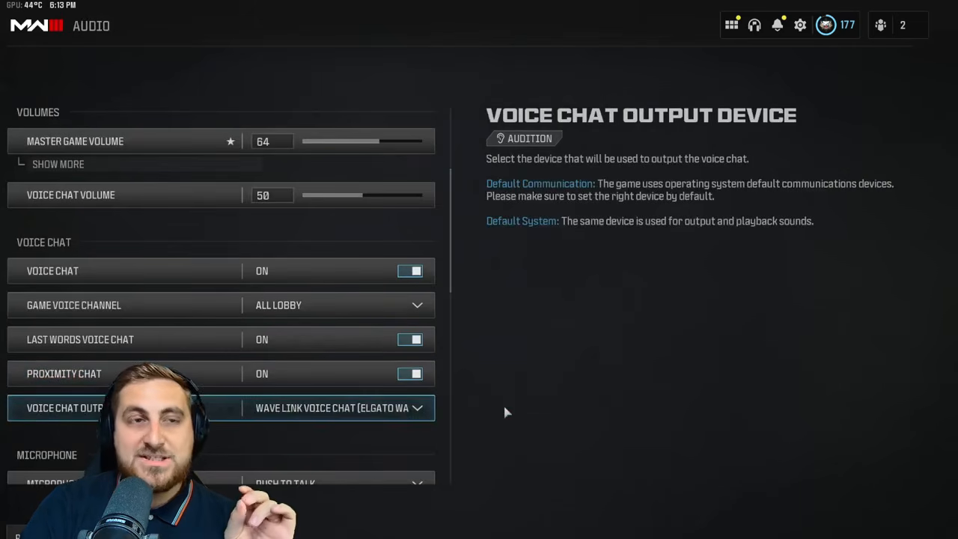
# Confirm the Microphone Input Device is Wave Link MicrophoneFX and back out to HQ
pyautogui.scroll(3, 370, 188)
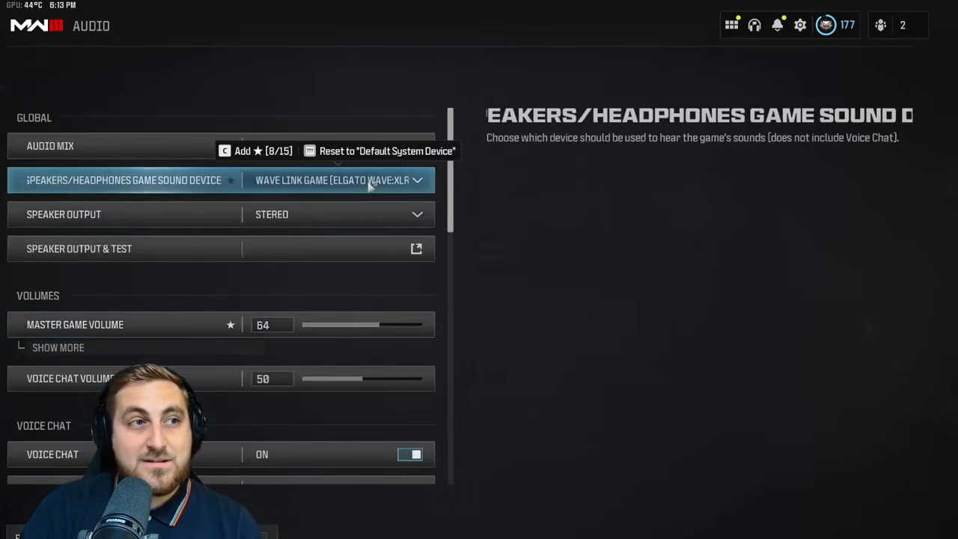
pyautogui.scroll(-5, 453, 306)
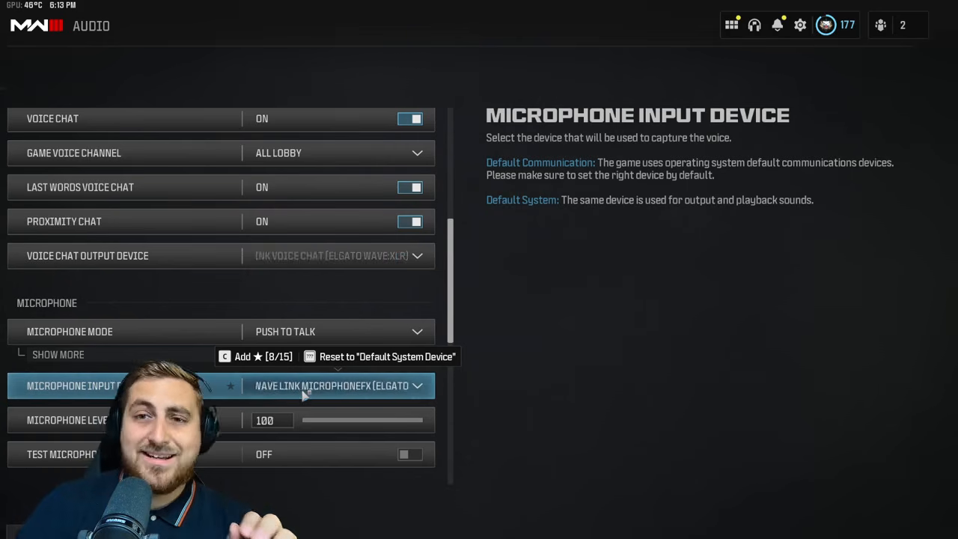
pyautogui.press('Escape')
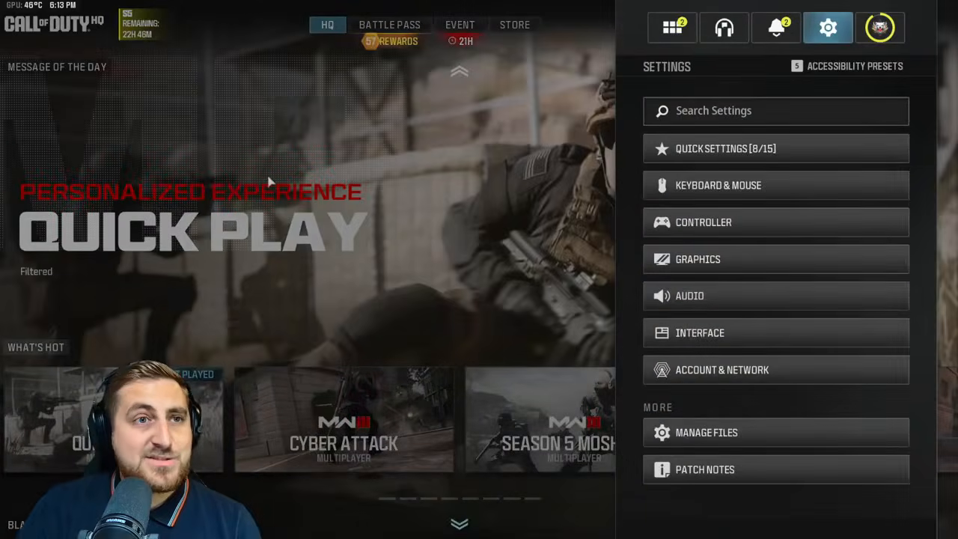
pyautogui.press('Escape')
pyautogui.scroll(-3, 276, 370)
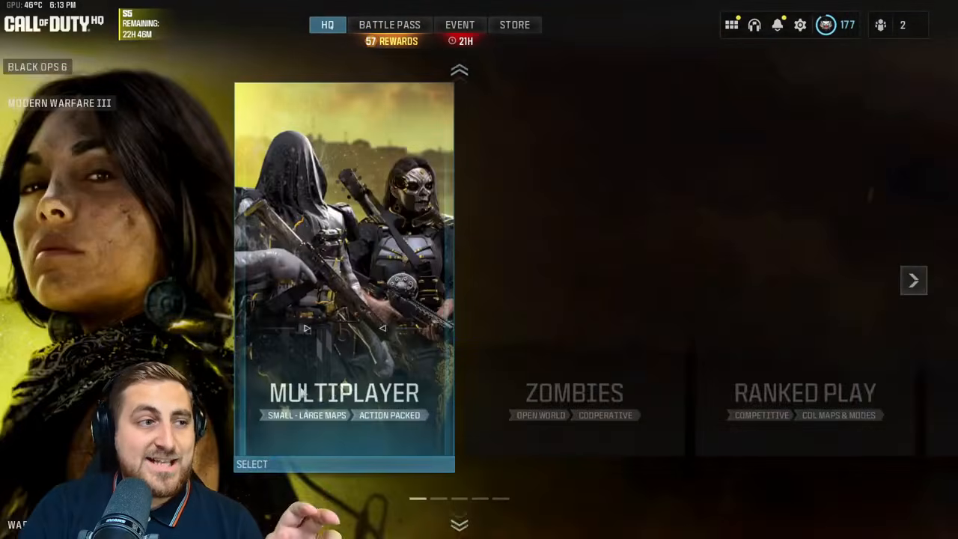
# Load into a Multiplayer Search and Destroy match and run forward toward Burnt Car
pyautogui.click(327, 394)
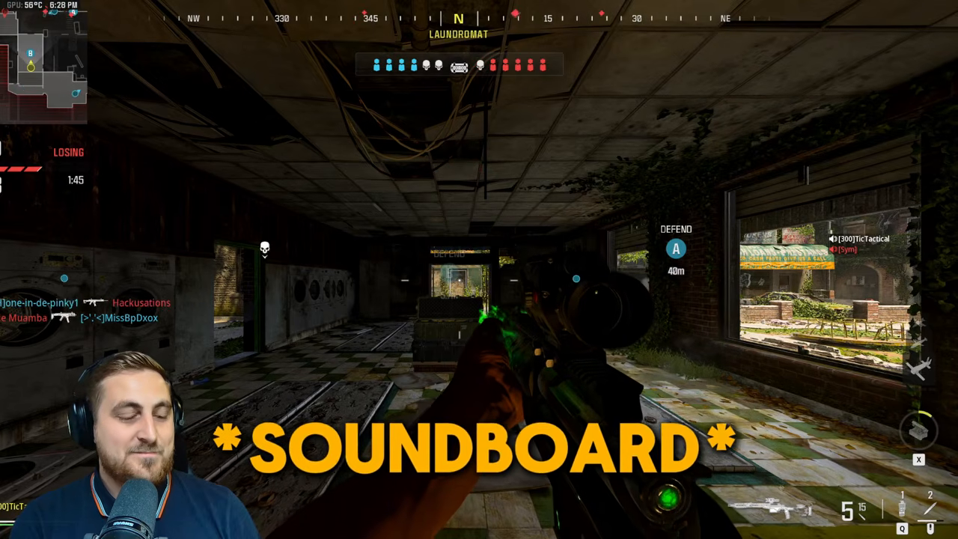
pyautogui.press('w')
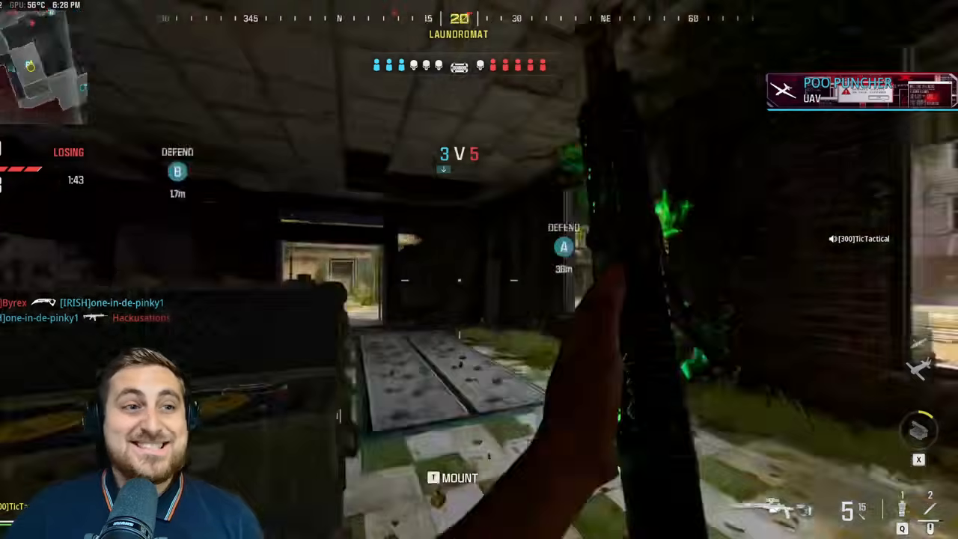
pyautogui.press('w')
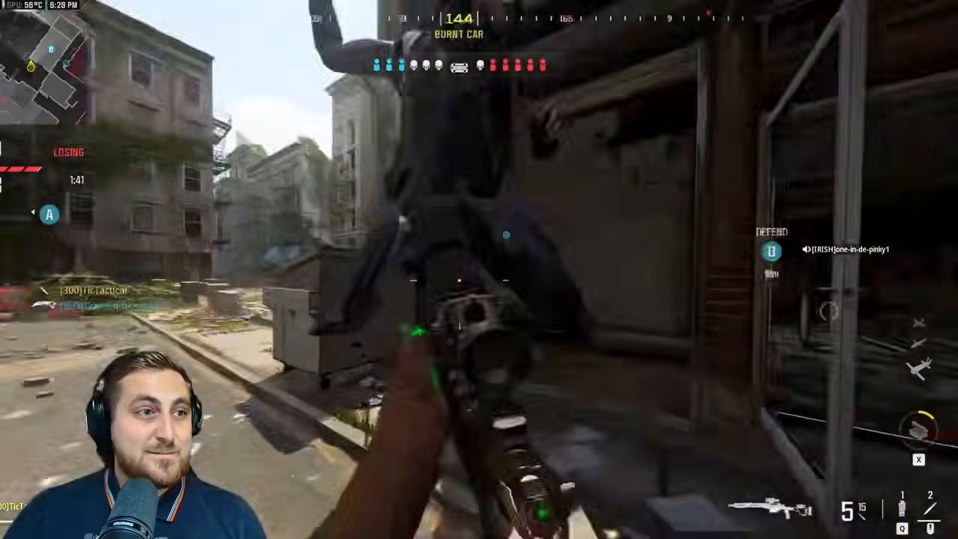
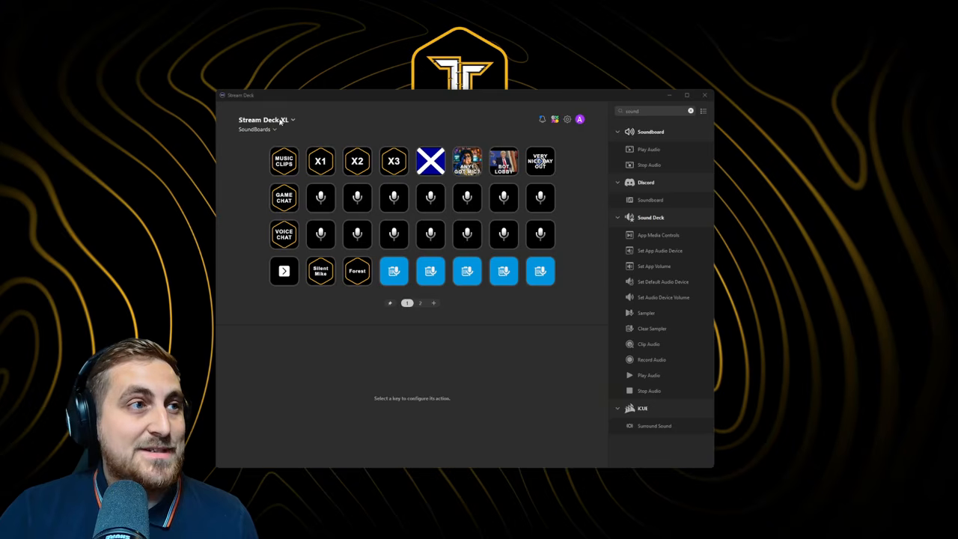
pyautogui.click(280, 119)
pyautogui.click(280, 120)
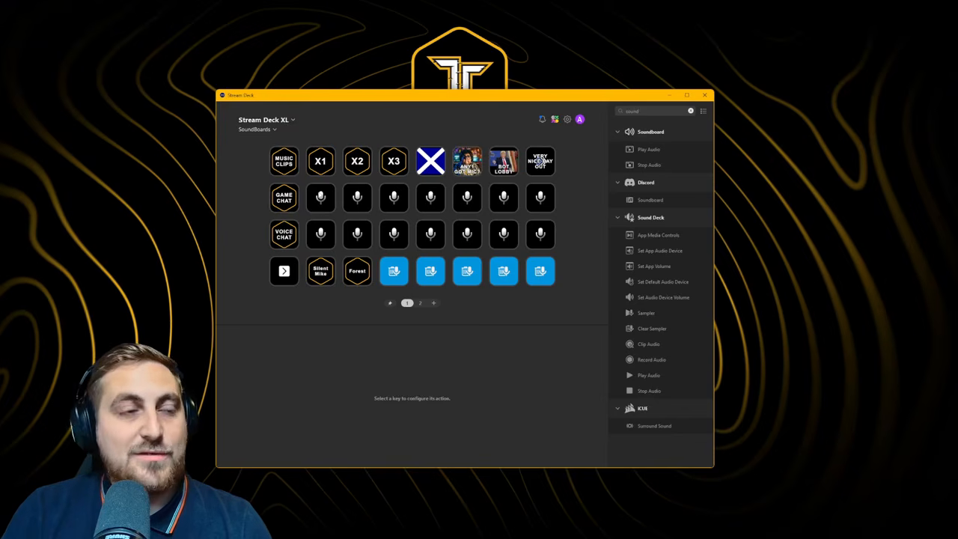
# Check an existing Sampler key, then switch the device to Stream Deck Mobile
pyautogui.click(320, 197)
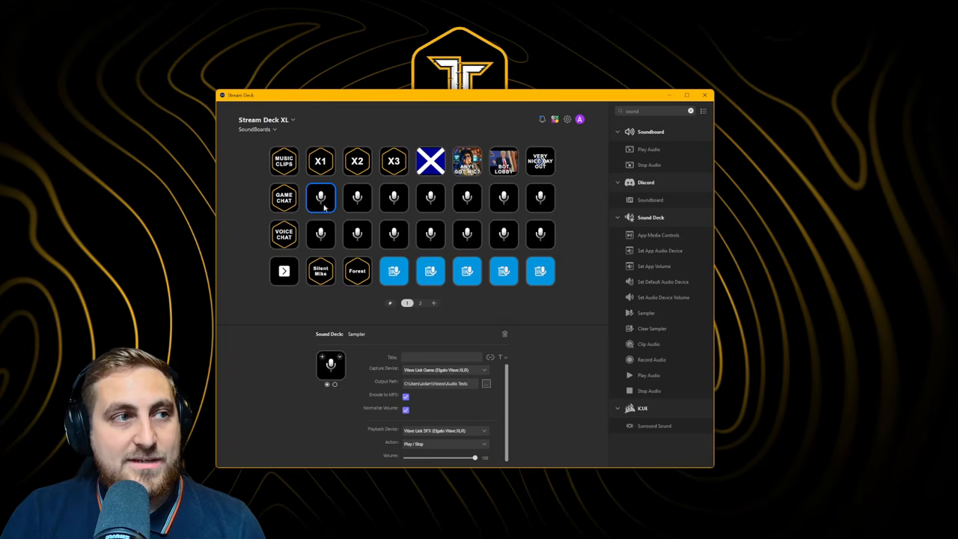
pyautogui.click(278, 121)
pyautogui.click(286, 146)
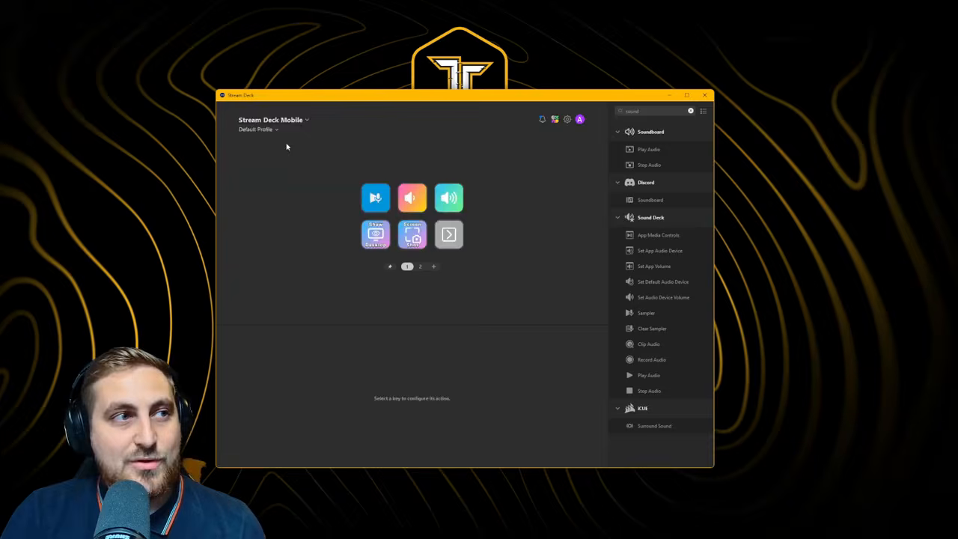
# Delete the first five Mobile keys, including Screen Shot and Show Desktop
pyautogui.click(373, 197)
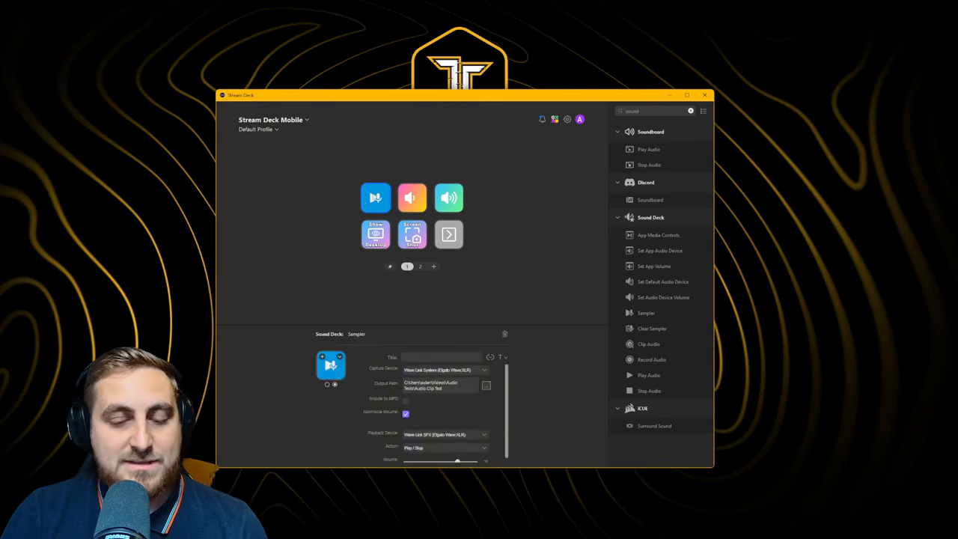
pyautogui.press('Delete')
pyautogui.click(410, 200)
pyautogui.press('Delete')
pyautogui.click(451, 199)
pyautogui.press('Delete')
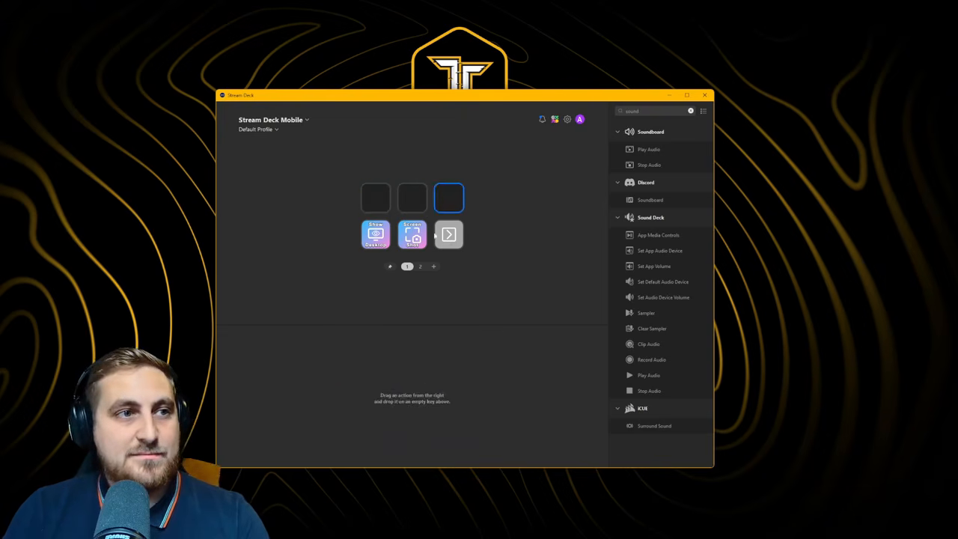
pyautogui.click(412, 234)
pyautogui.press('Delete')
pyautogui.click(375, 235)
pyautogui.press('Delete')
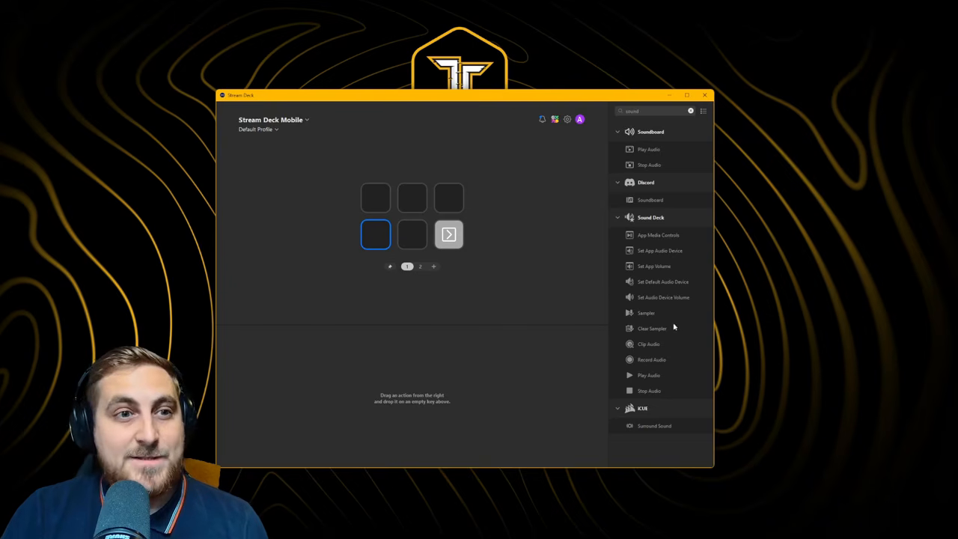
# Add a Clear Sampler key and set Sampler to play through Wave Link SFX, capturing Wave Link Browser
pyautogui.moveTo(674, 327); pyautogui.dragTo(376, 198)
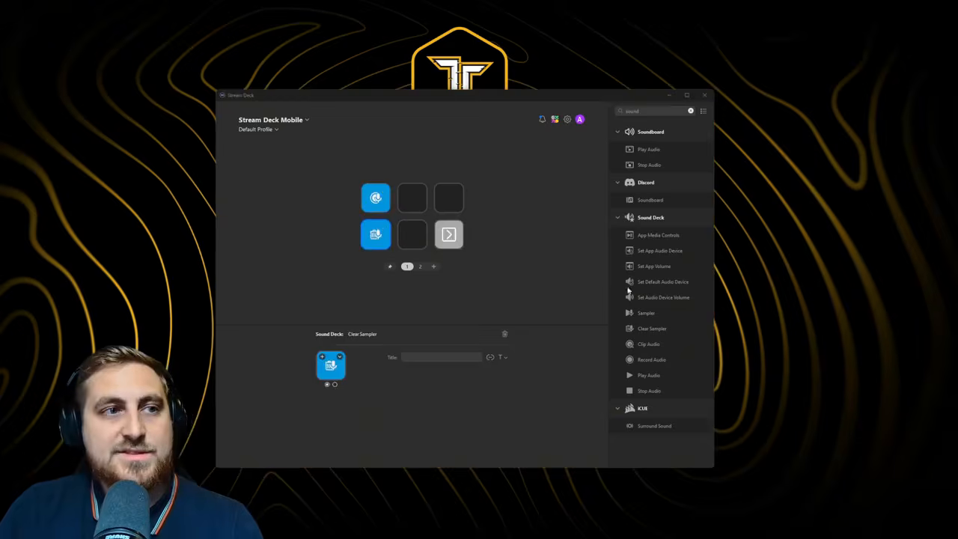
pyautogui.click(383, 195)
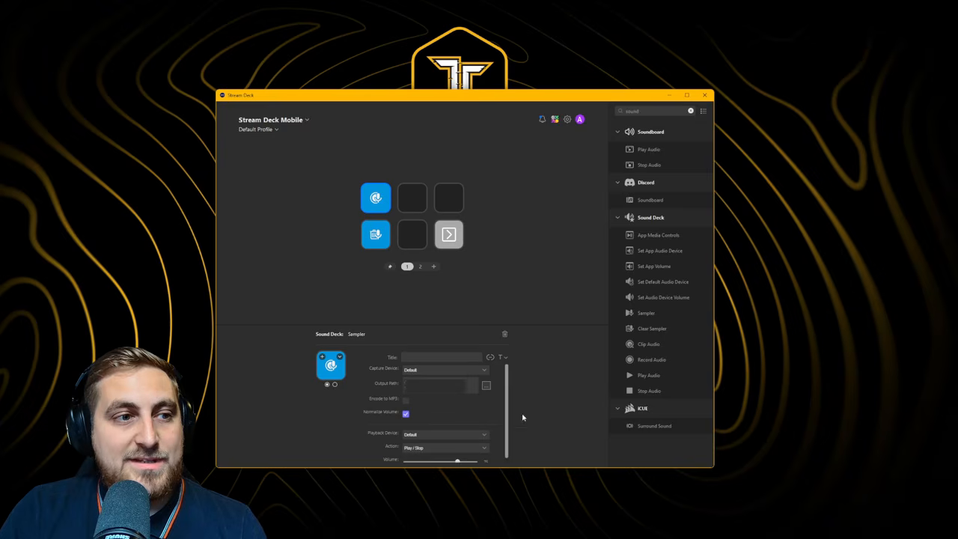
pyautogui.click(449, 435)
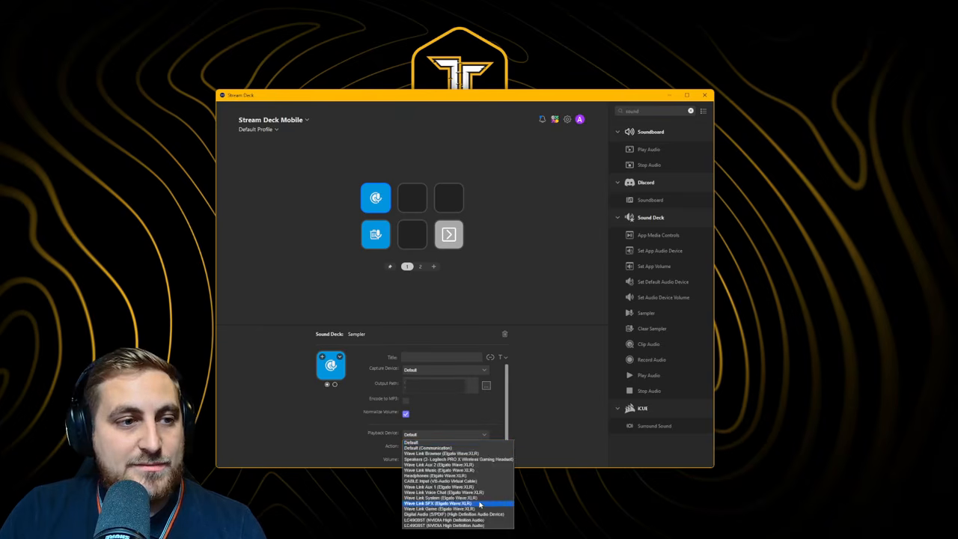
pyautogui.click(449, 503)
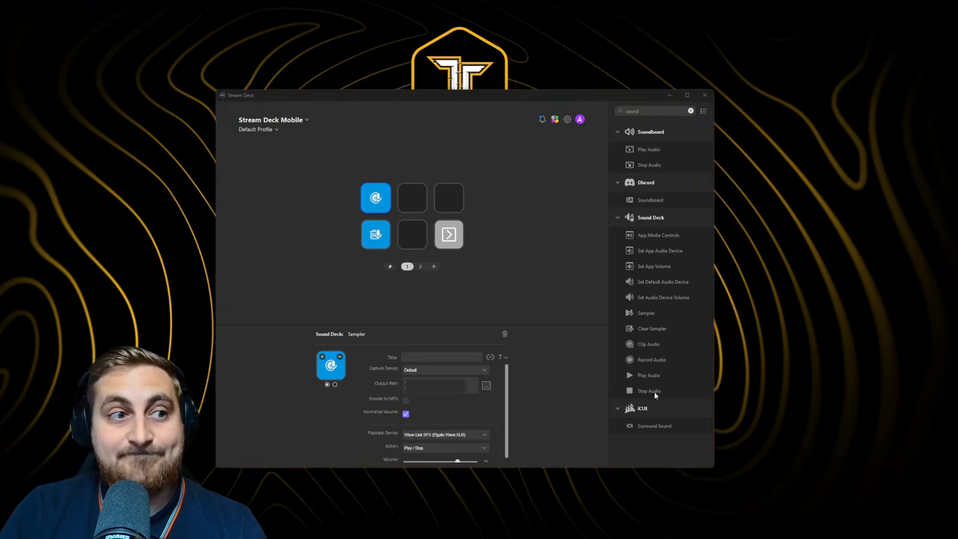
pyautogui.click(480, 371)
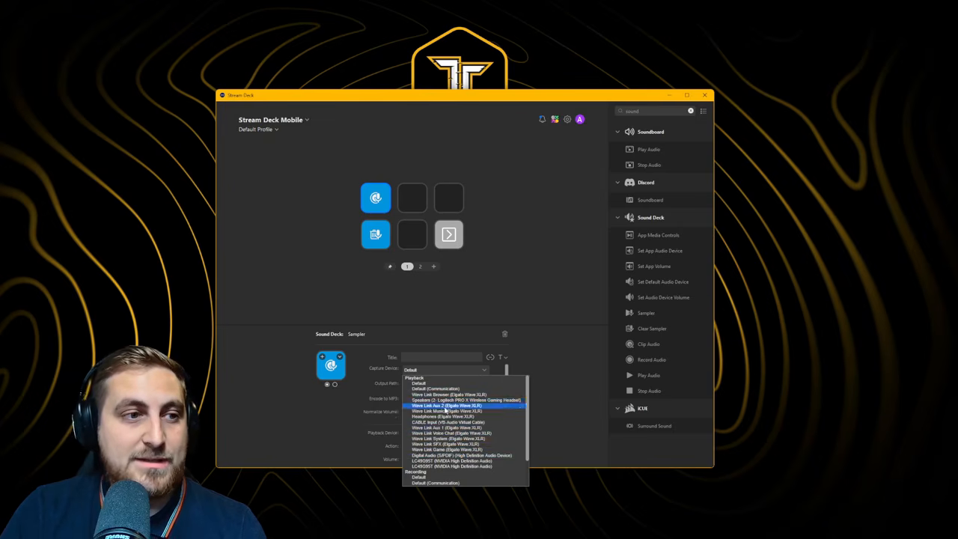
pyautogui.click(446, 395)
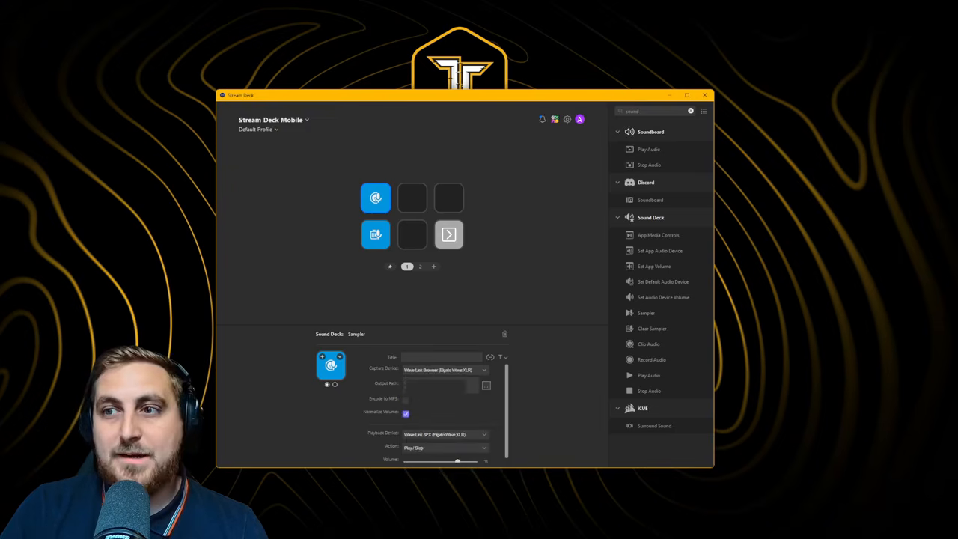
pyautogui.moveTo(957, 83); pyautogui.dragTo(356, 72)
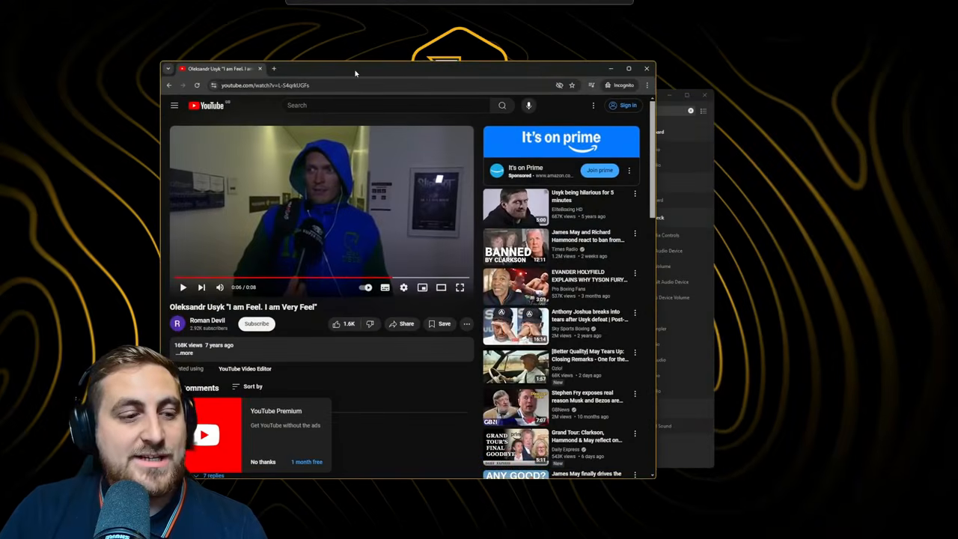
# Rewind the YouTube video and place the Wave Link mixer beside it
pyautogui.click(351, 279)
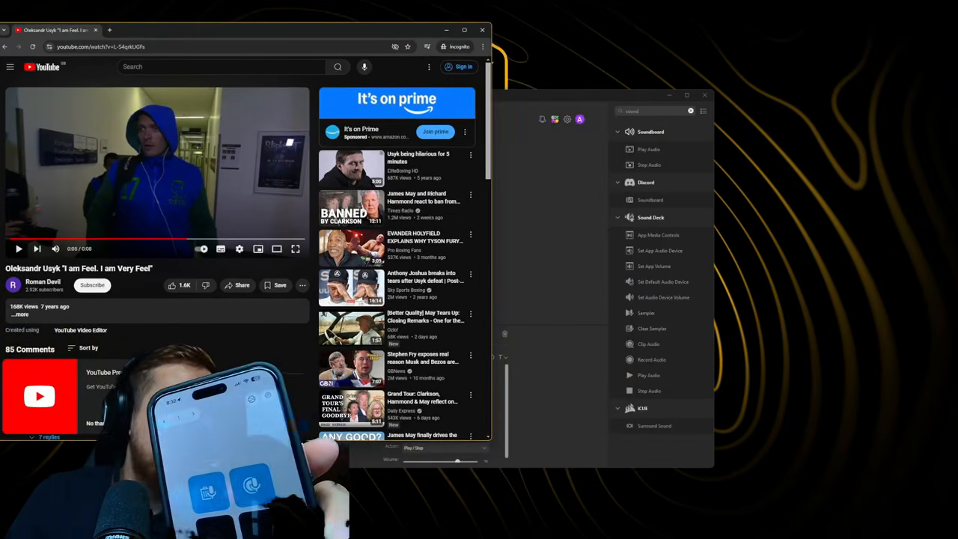
pyautogui.moveTo(589, 538)
pyautogui.click(504, 538)
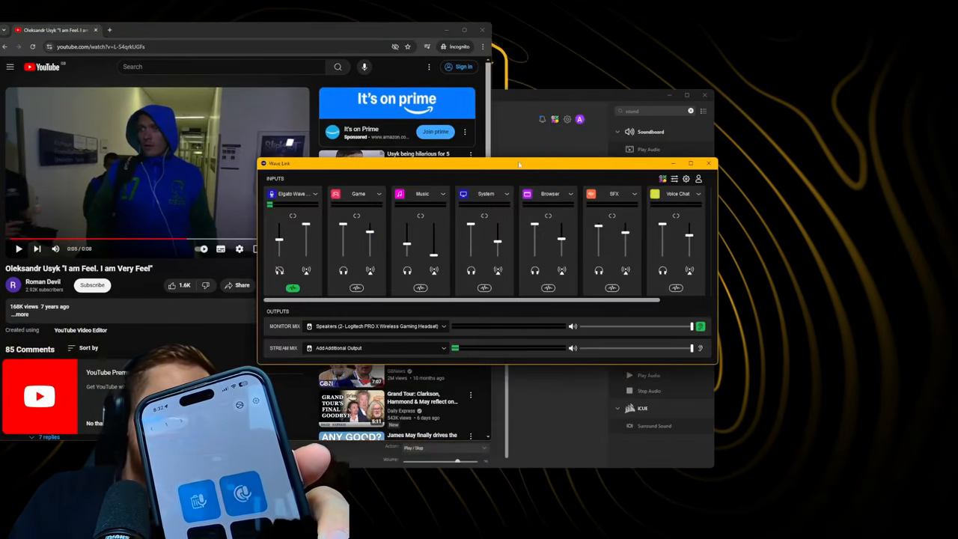
pyautogui.moveTo(521, 164); pyautogui.dragTo(578, 228)
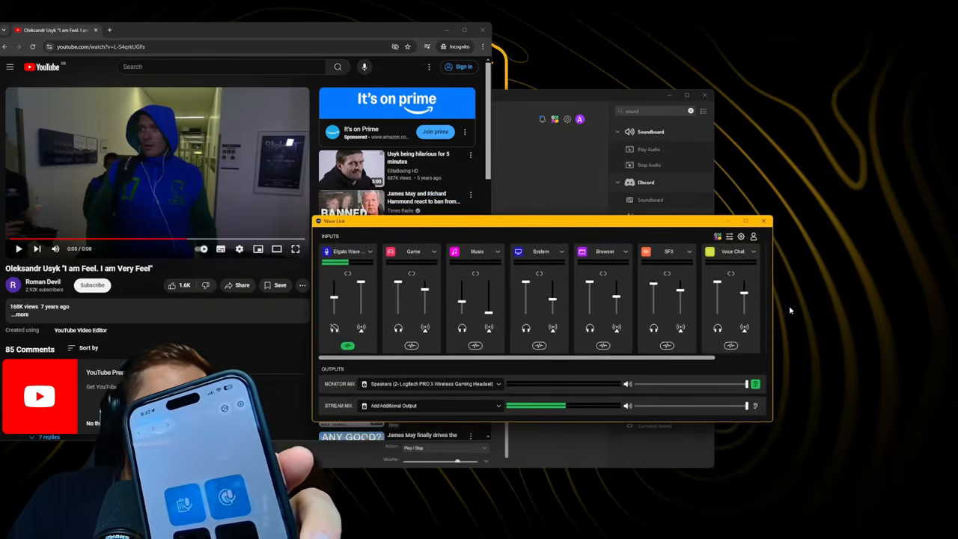
pyautogui.moveTo(773, 288)
pyautogui.mouseDown()
pyautogui.moveTo(853, 288)
pyautogui.moveTo(775, 288)
pyautogui.mouseUp()
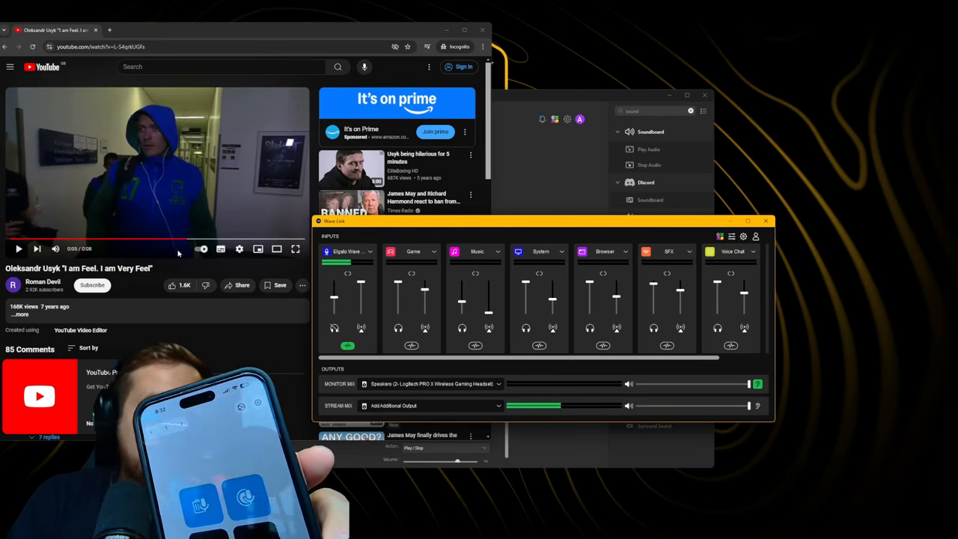
# Play the Usyk video, then pause it at 0:04 with Wave Link in front
pyautogui.click(18, 250)
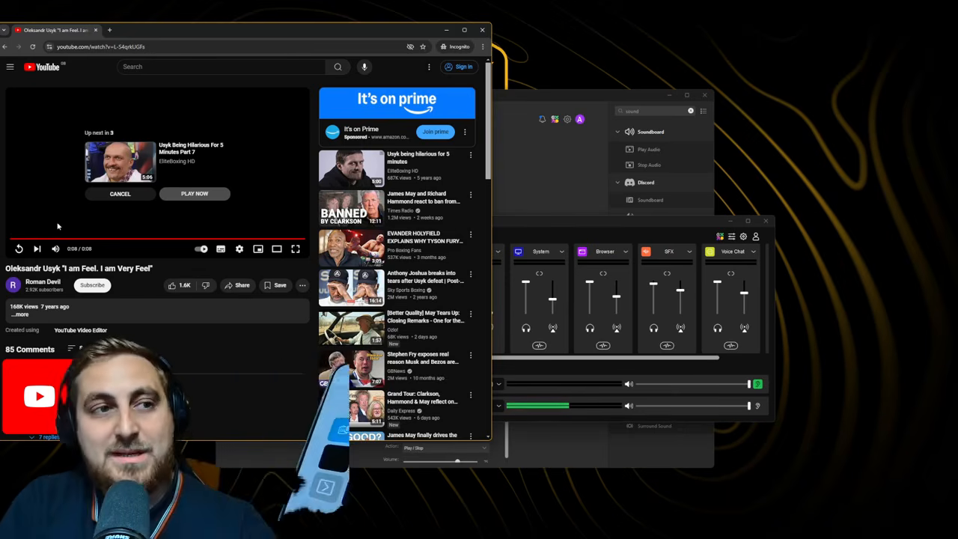
pyautogui.click(574, 224)
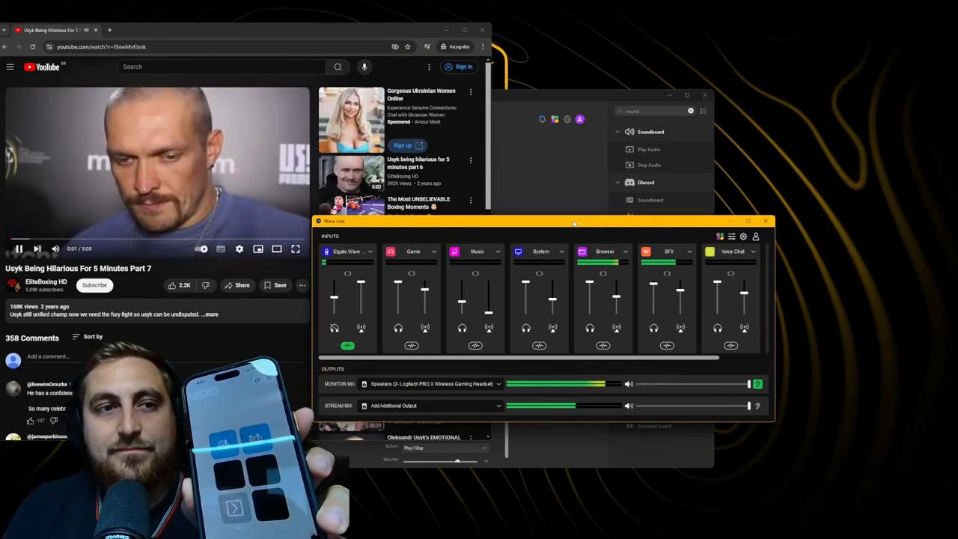
pyautogui.click(15, 252)
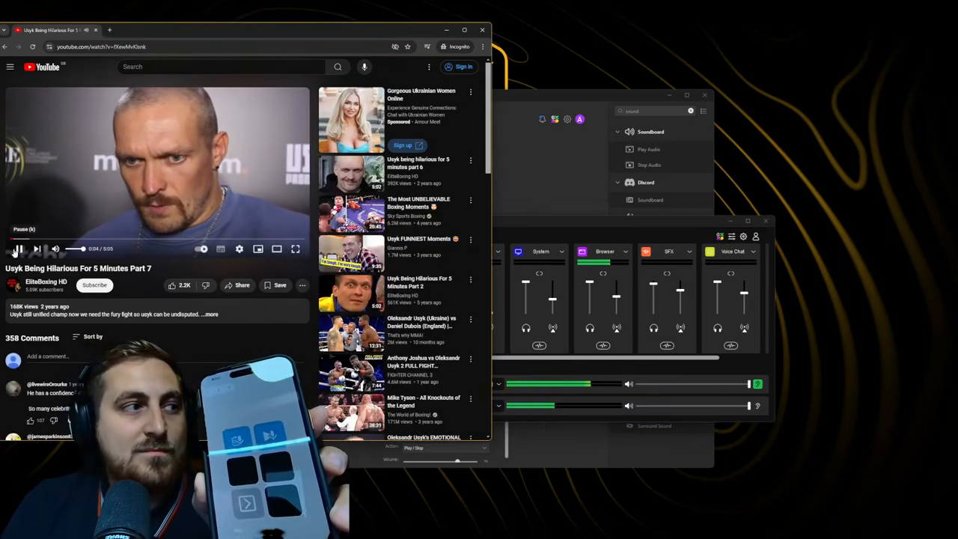
pyautogui.click(15, 252)
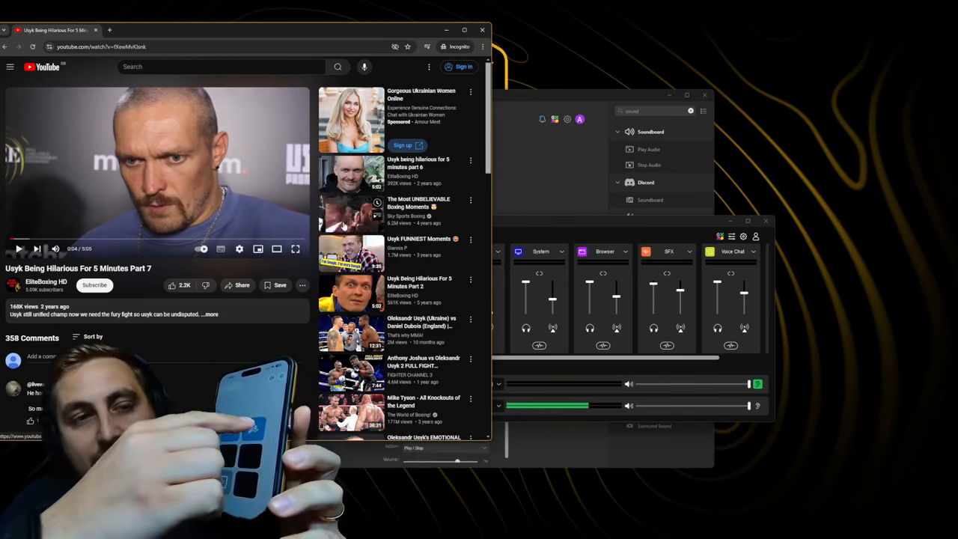
pyautogui.click(622, 217)
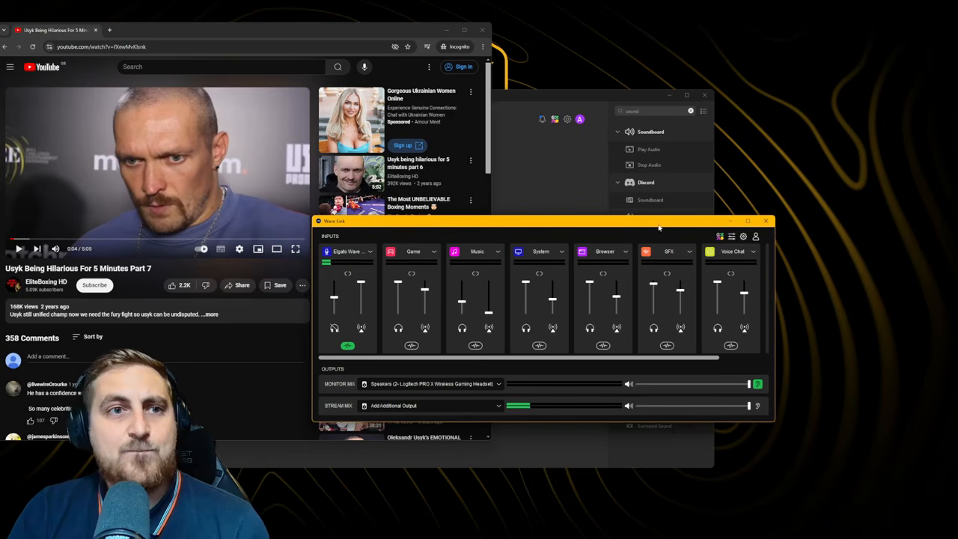
# Close the YouTube browser window and reposition the Wave Link mixer over Stream Deck
pyautogui.moveTo(675, 227); pyautogui.dragTo(787, 235)
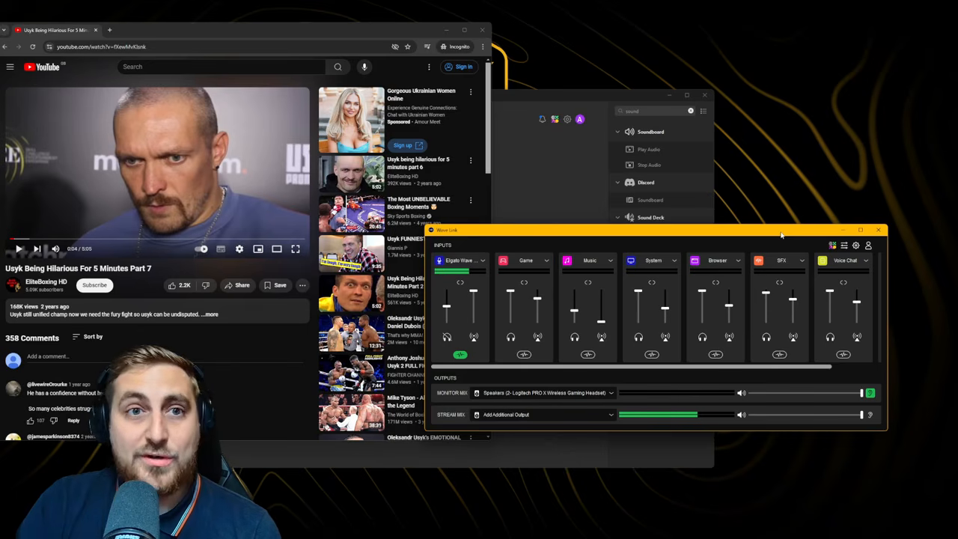
pyautogui.moveTo(781, 235); pyautogui.dragTo(824, 235)
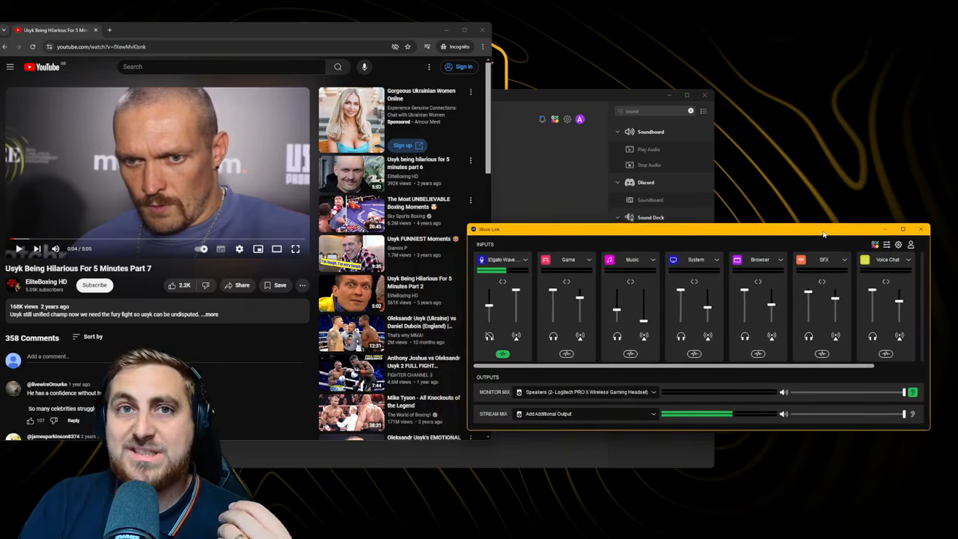
pyautogui.click(482, 30)
pyautogui.moveTo(744, 235); pyautogui.dragTo(661, 208)
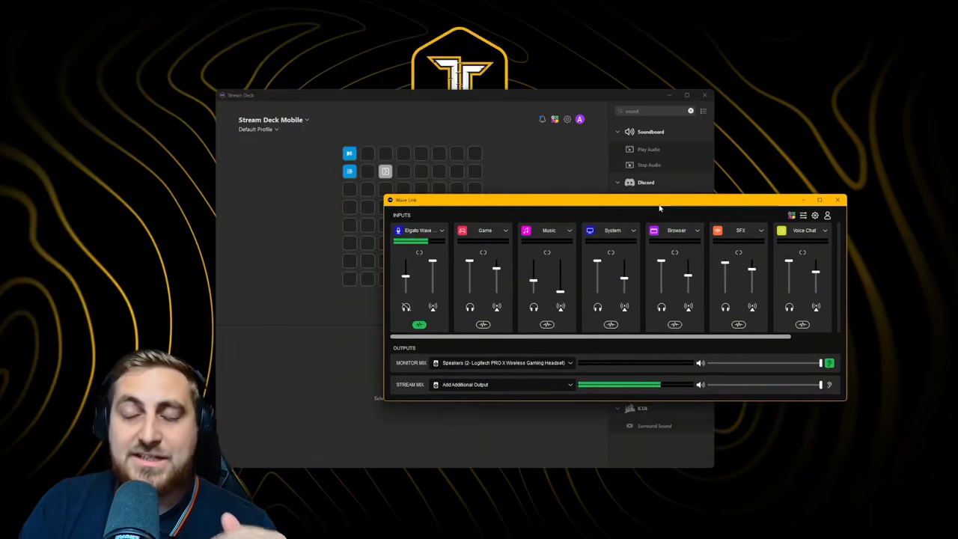